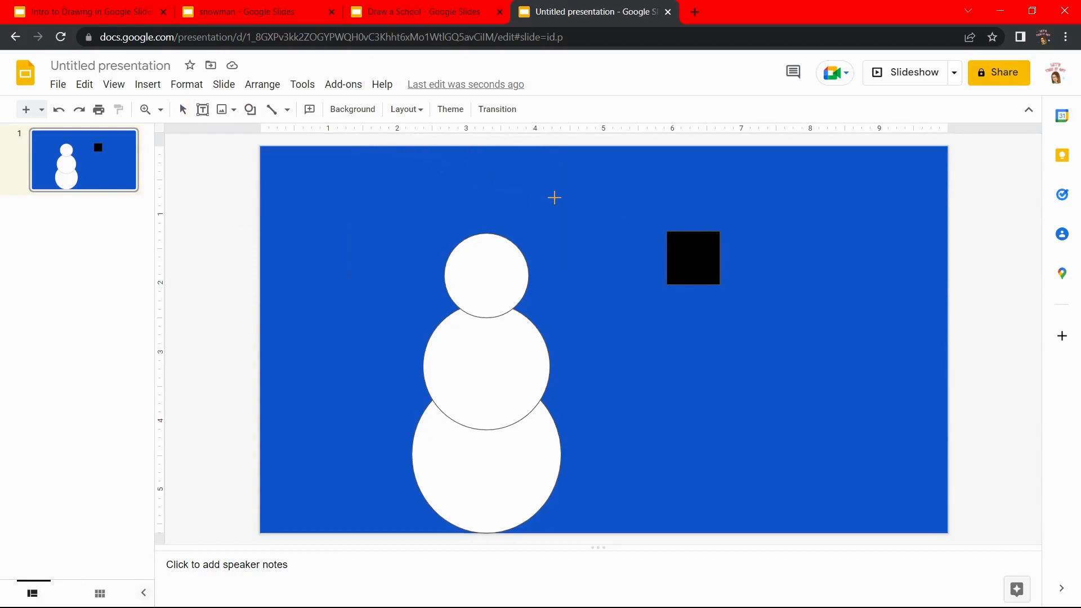
# Step: Add a thin black rectangle as wide as the snowman's head and centre it on the base of the black square as a hat brim
pyautogui.click(555, 197)
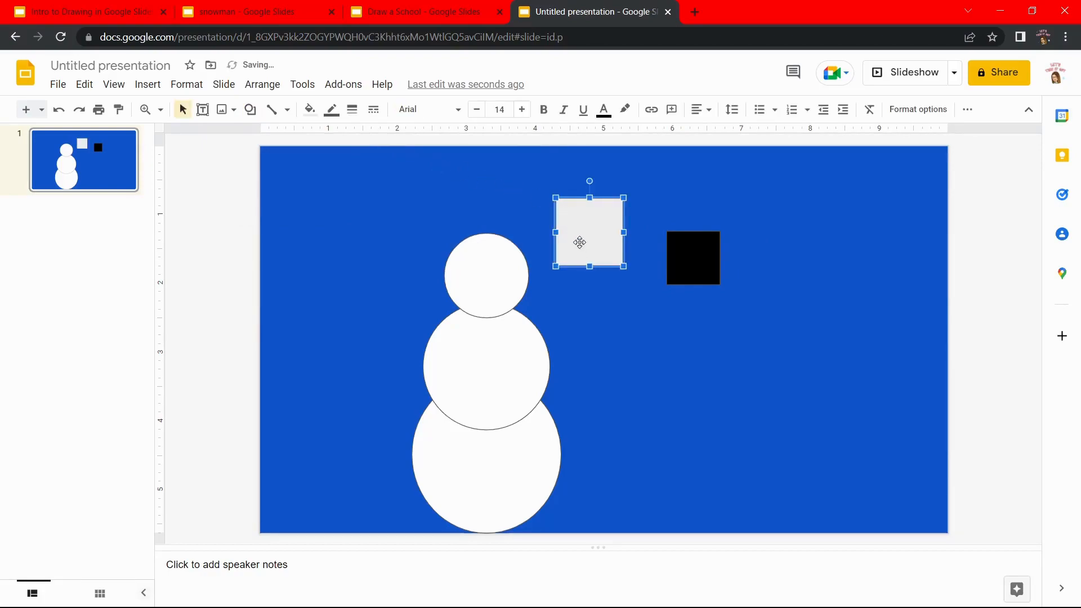
pyautogui.moveTo(589, 267); pyautogui.dragTo(599, 209)
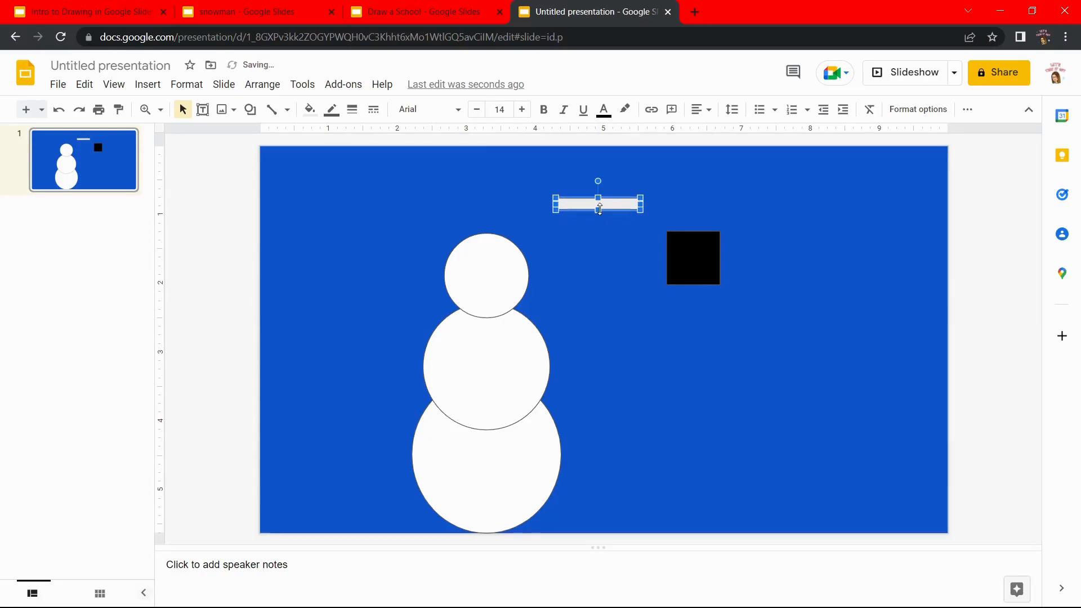
pyautogui.click(310, 110)
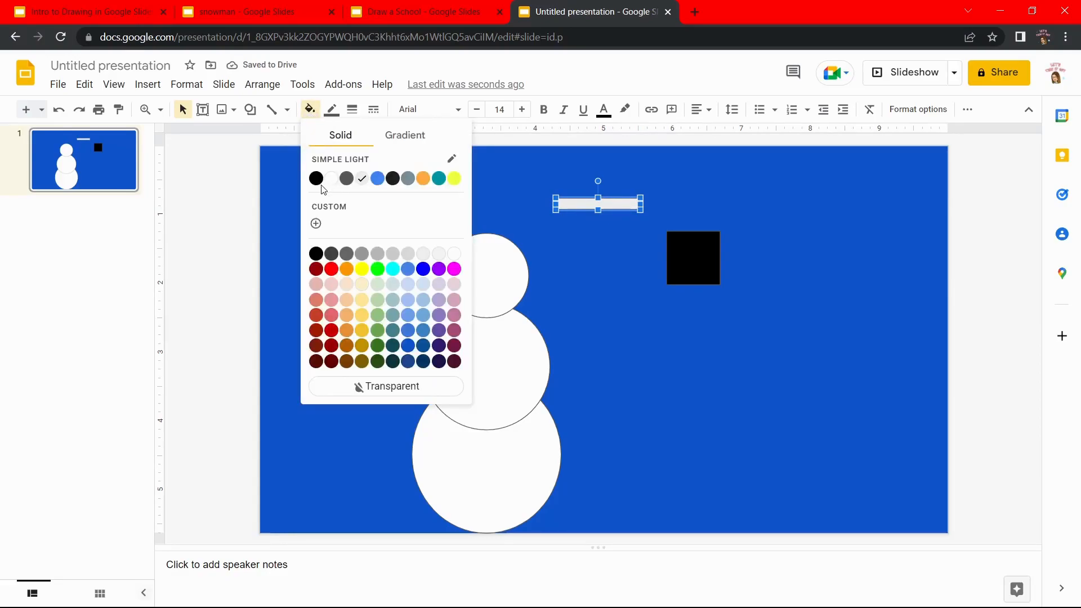
pyautogui.click(313, 251)
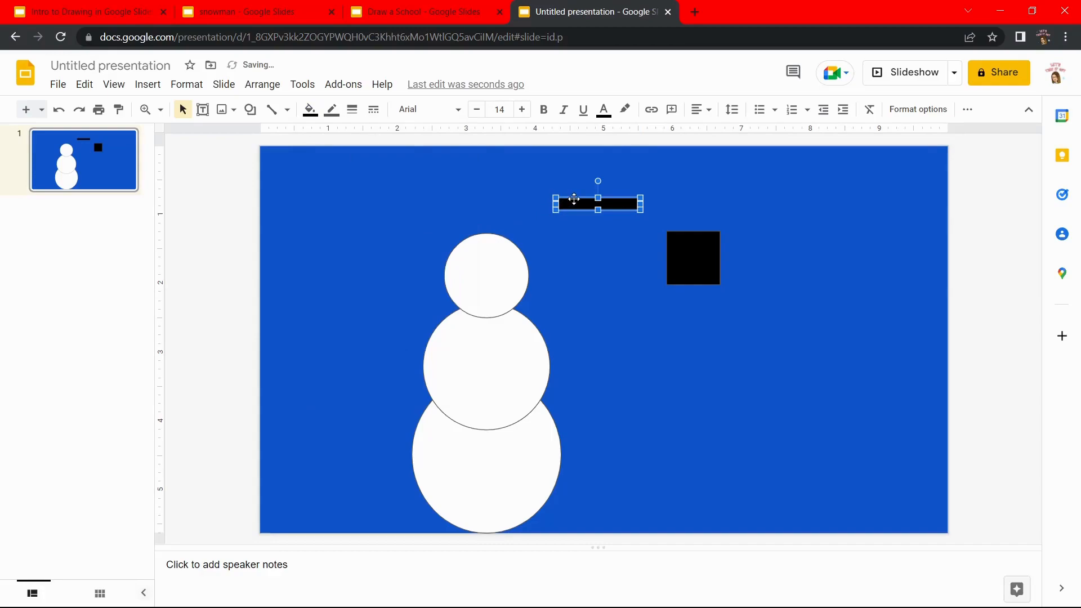
pyautogui.moveTo(579, 203); pyautogui.dragTo(675, 280)
pyautogui.click(673, 321)
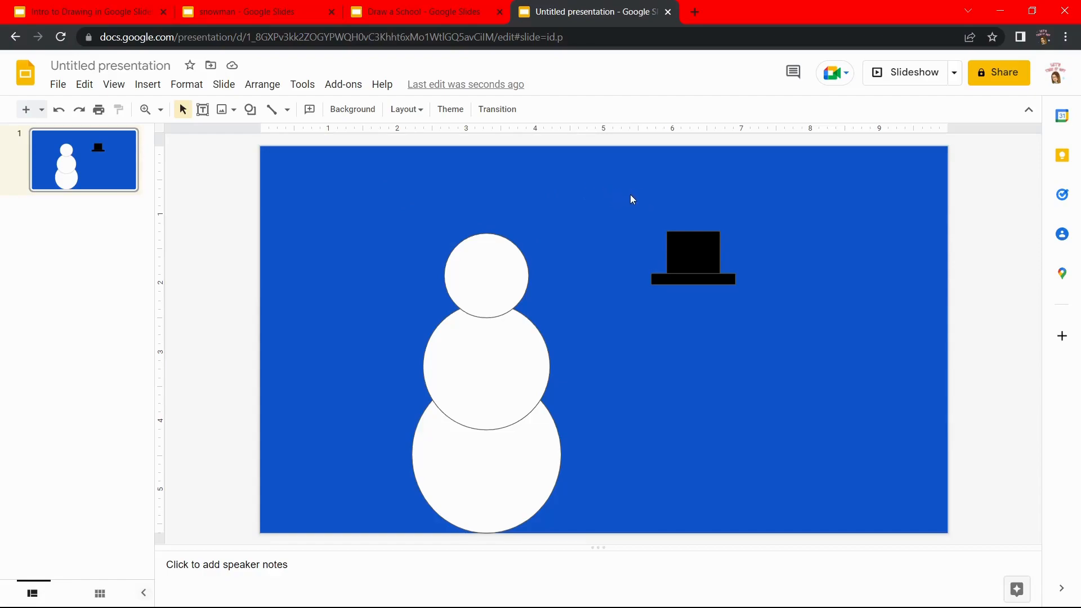
# Step: Group the hat's square and brim, and place the grouped hat centred on top of the snowman's head
pyautogui.moveTo(630, 195); pyautogui.dragTo(757, 302)
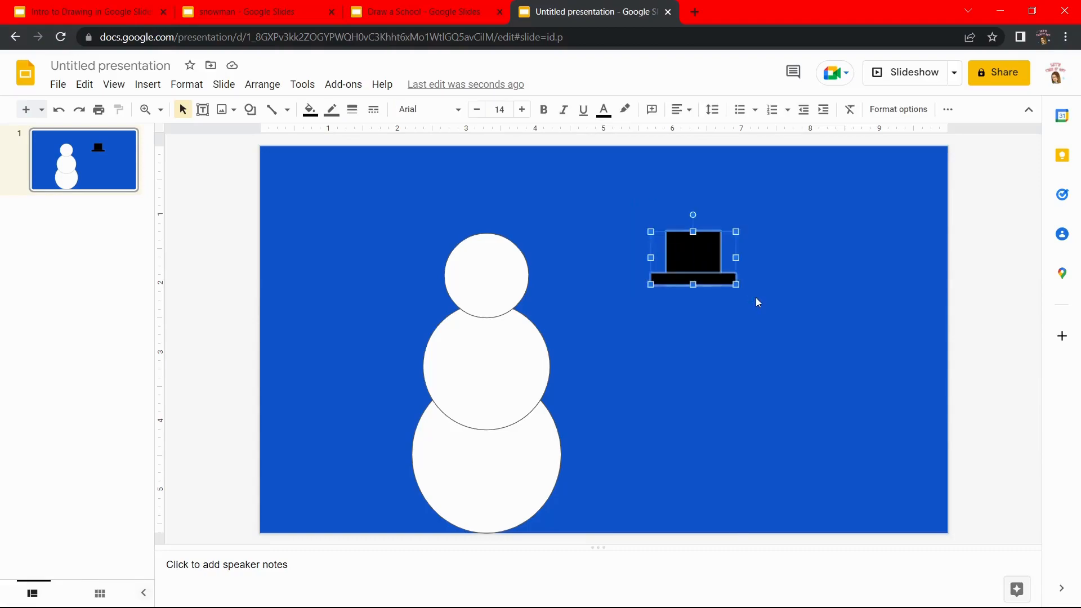
pyautogui.click(262, 90)
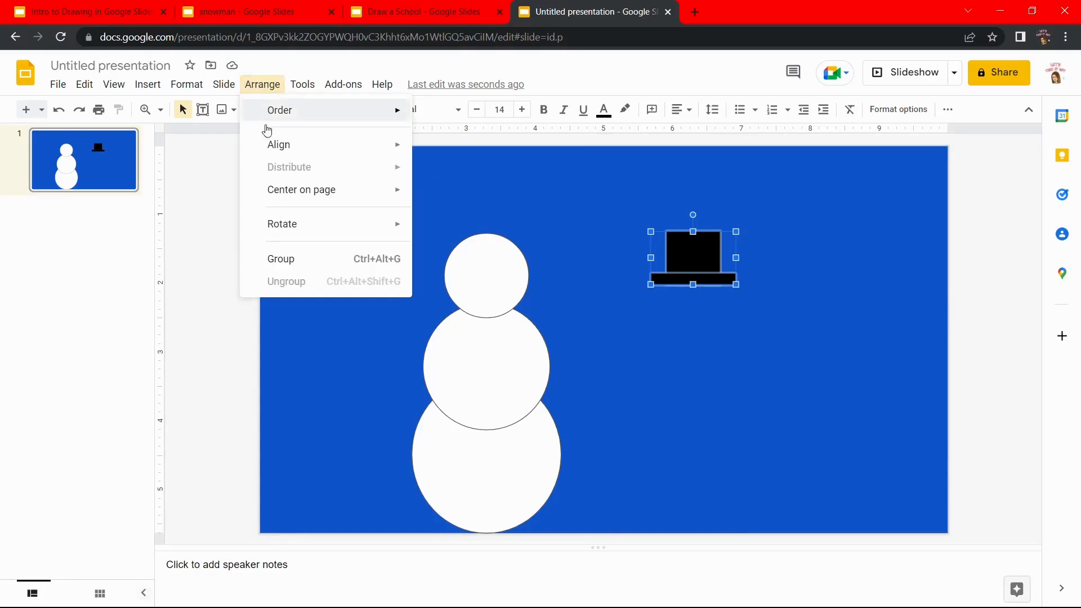
pyautogui.click(287, 265)
pyautogui.click(617, 208)
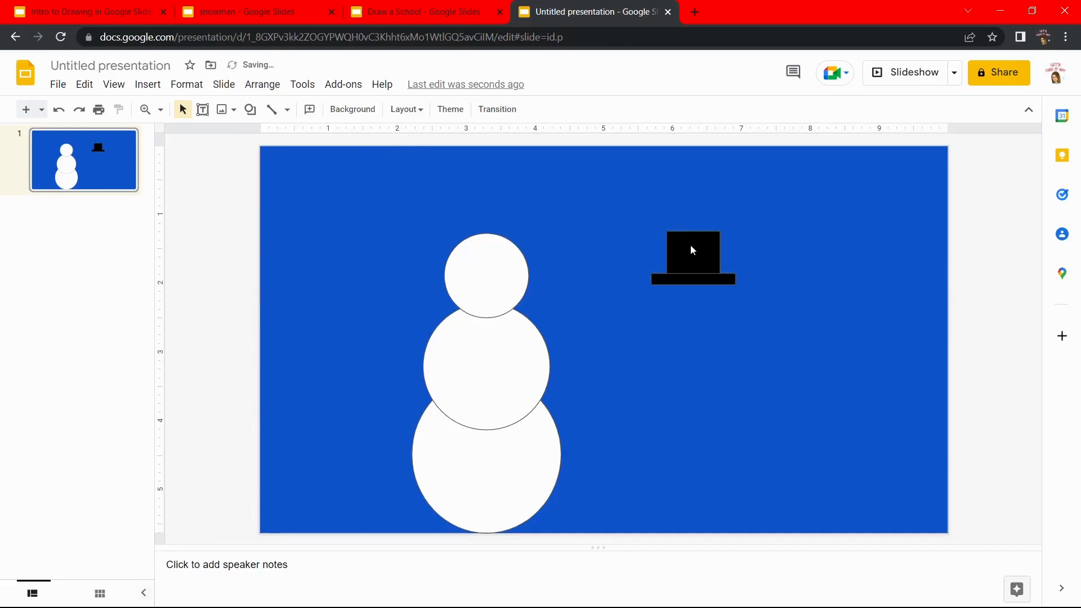
pyautogui.moveTo(692, 244); pyautogui.dragTo(503, 211)
pyautogui.click(619, 211)
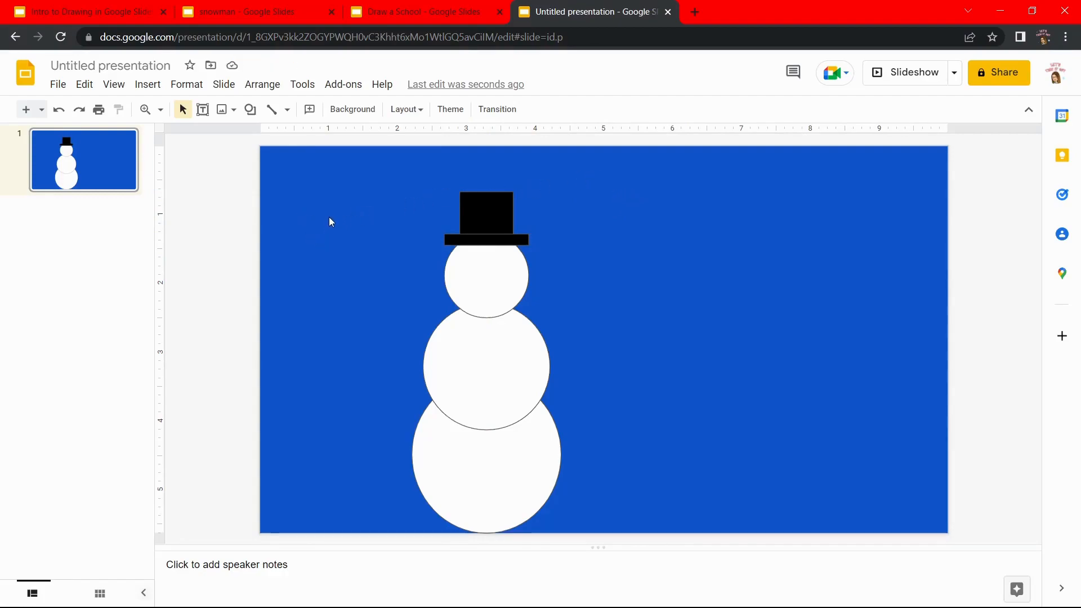
# Step: Insert a circle on the blue area beside the snowman, fill it black and shrink it to a small dot
pyautogui.click(250, 110)
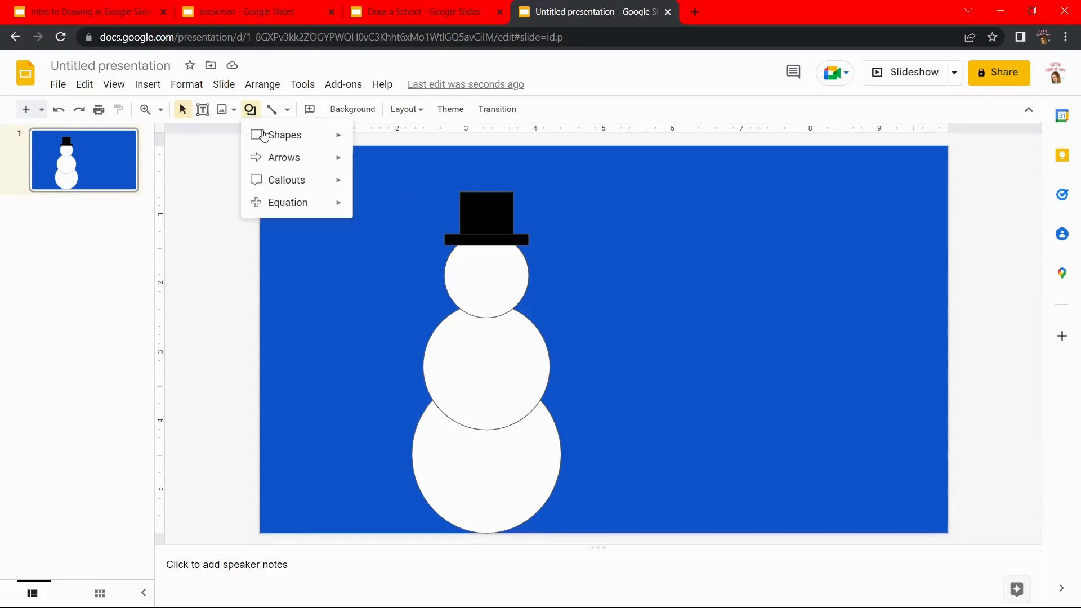
pyautogui.moveTo(349, 152)
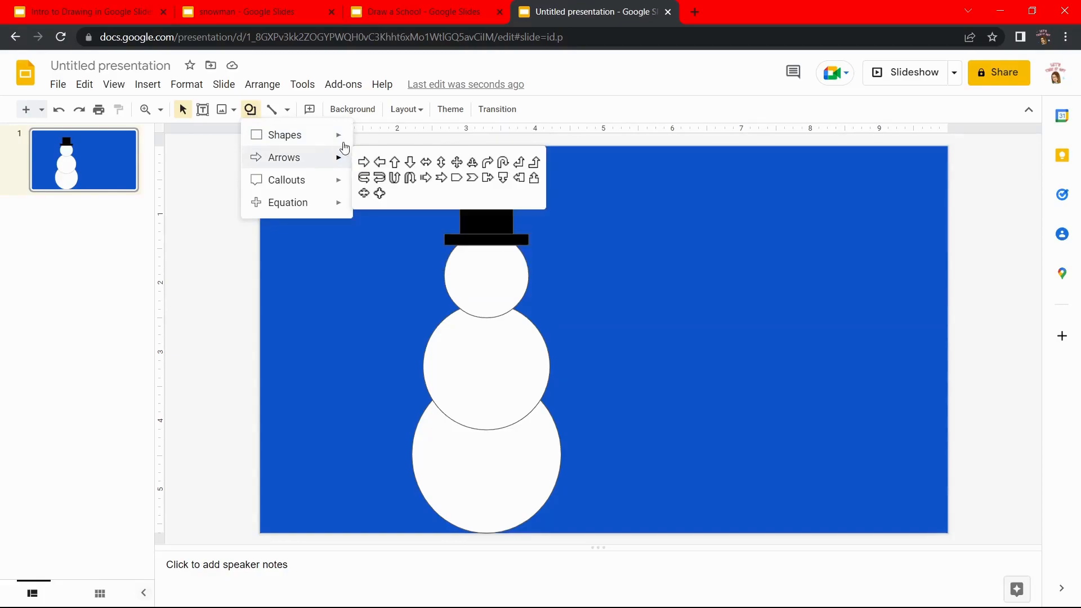
pyautogui.click(359, 164)
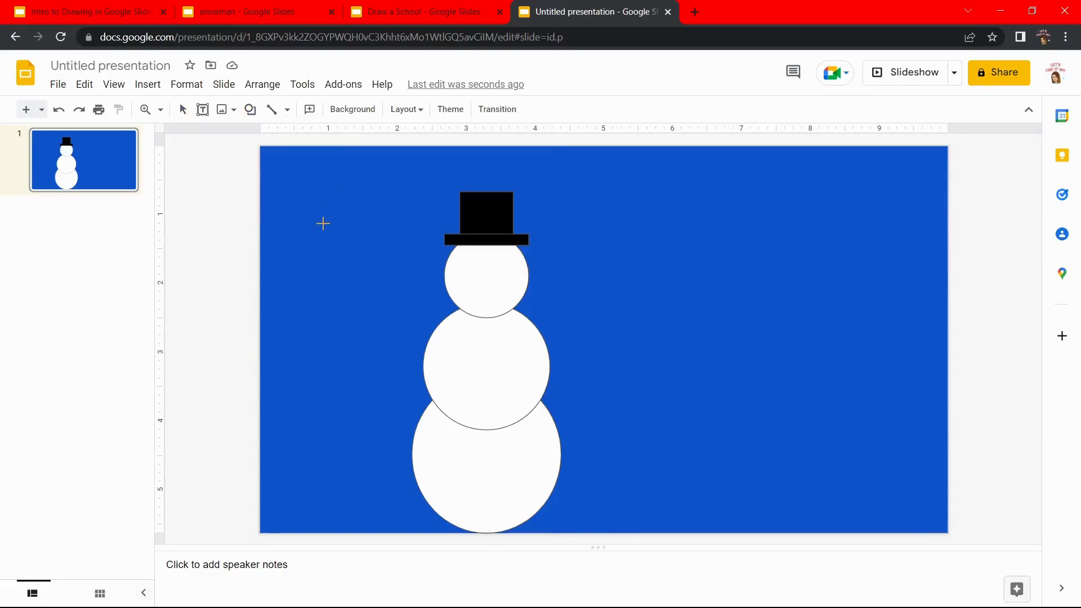
pyautogui.click(318, 223)
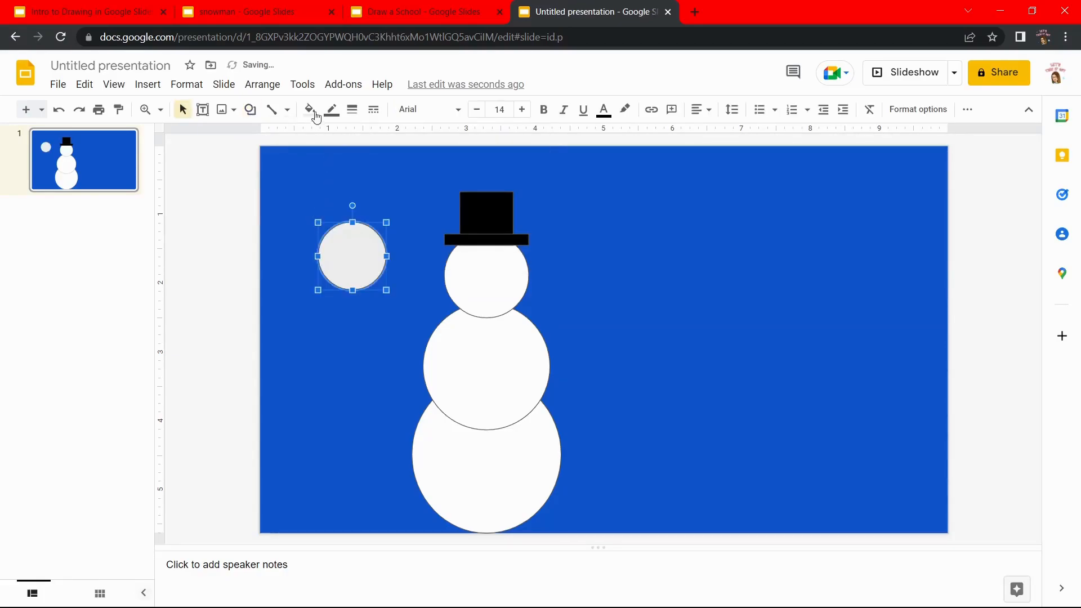
pyautogui.click(309, 110)
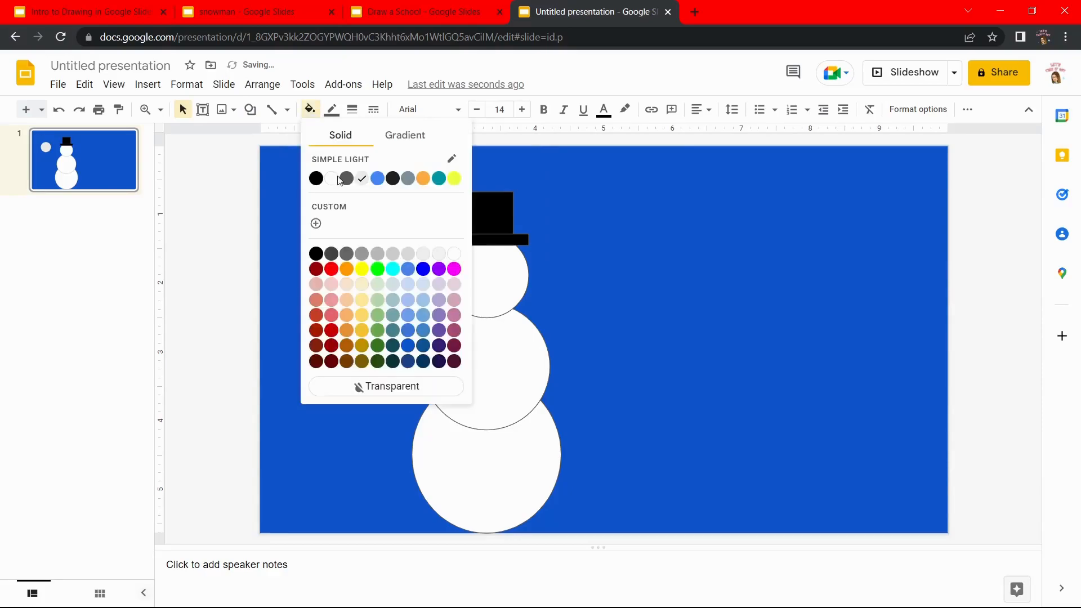
pyautogui.click(314, 256)
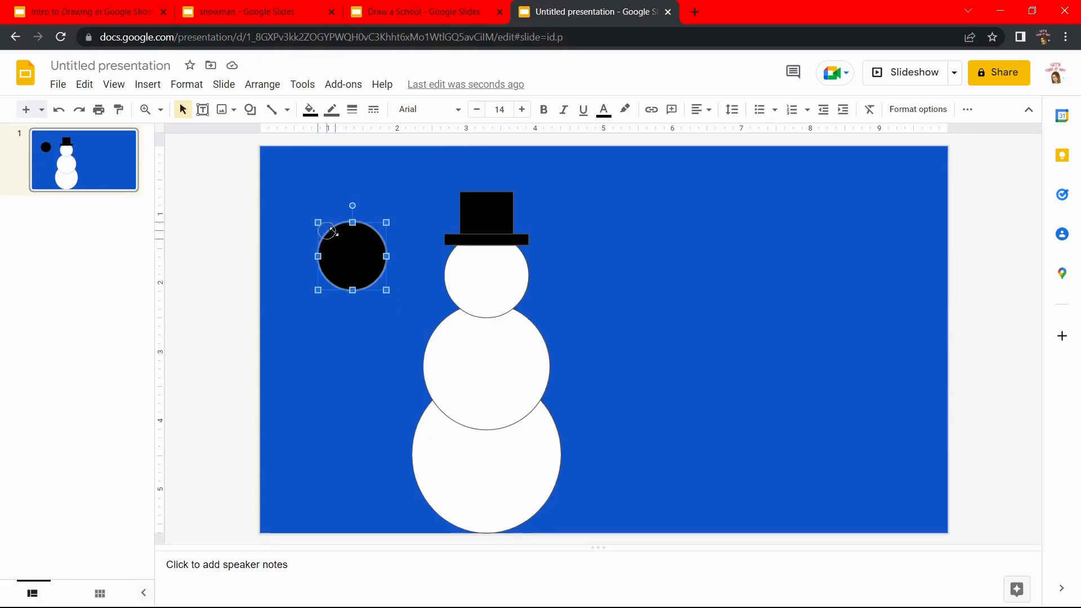
pyautogui.moveTo(330, 229); pyautogui.dragTo(363, 218)
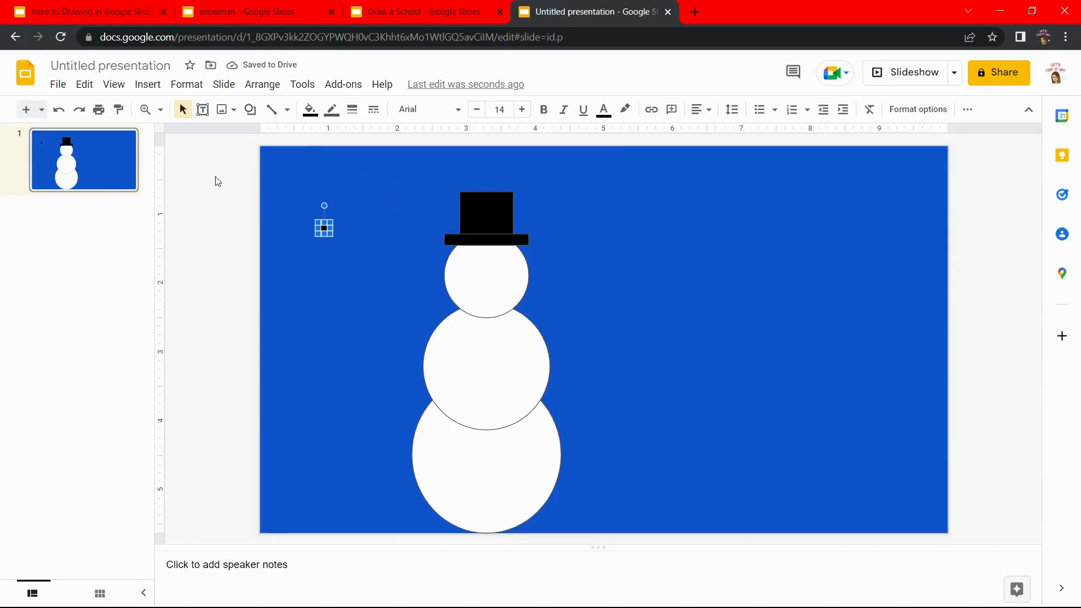
# Step: Place the small black circle on the upper left of the snowman's head as an eye and make it slightly smaller
pyautogui.click(161, 112)
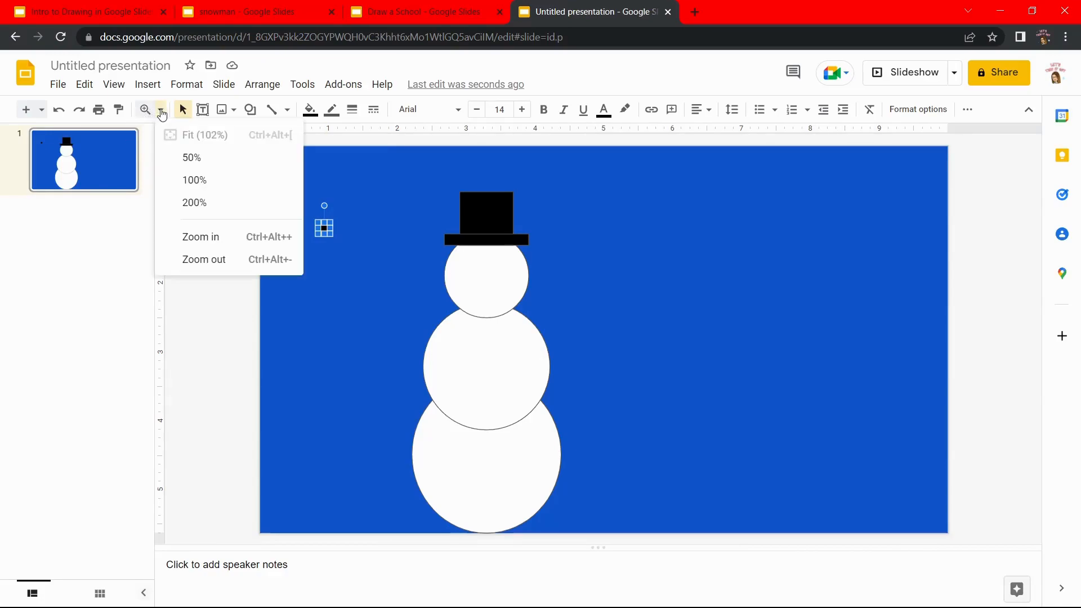
pyautogui.click(195, 241)
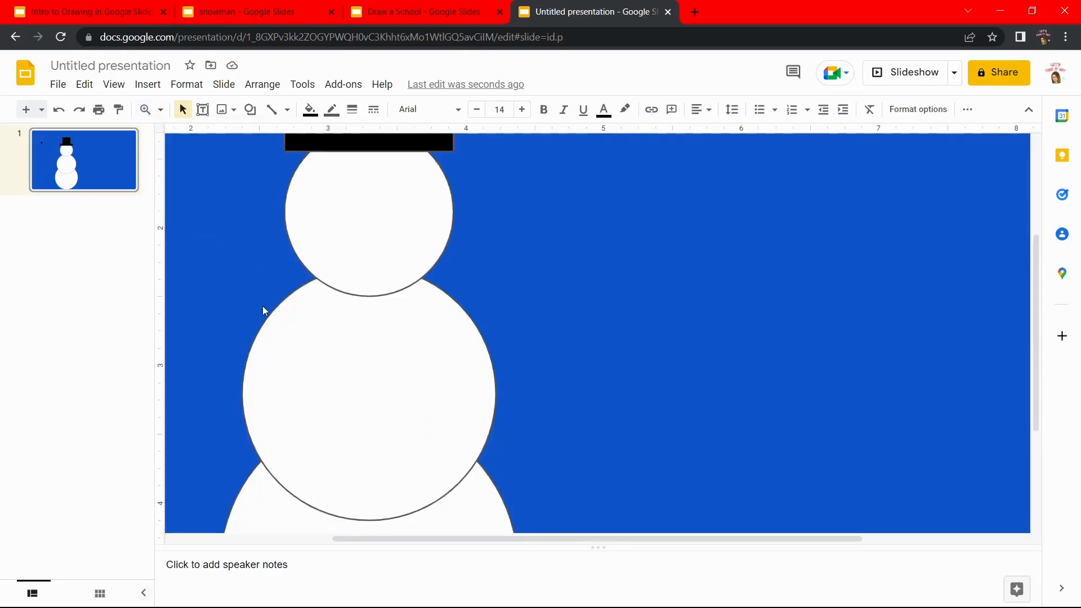
pyautogui.moveTo(462, 541); pyautogui.dragTo(299, 540)
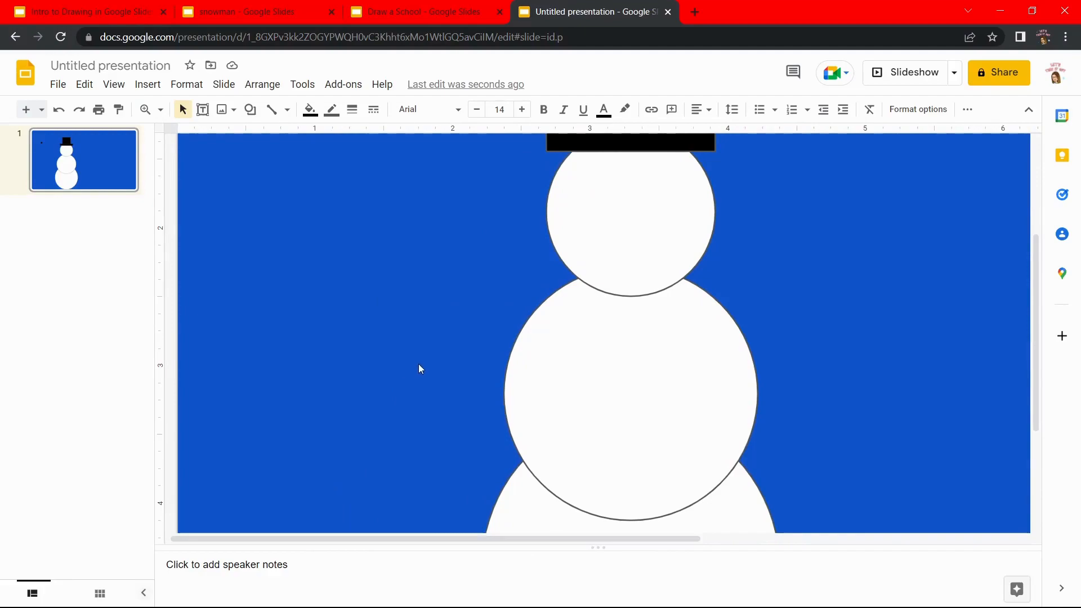
pyautogui.scroll(3, 417, 360)
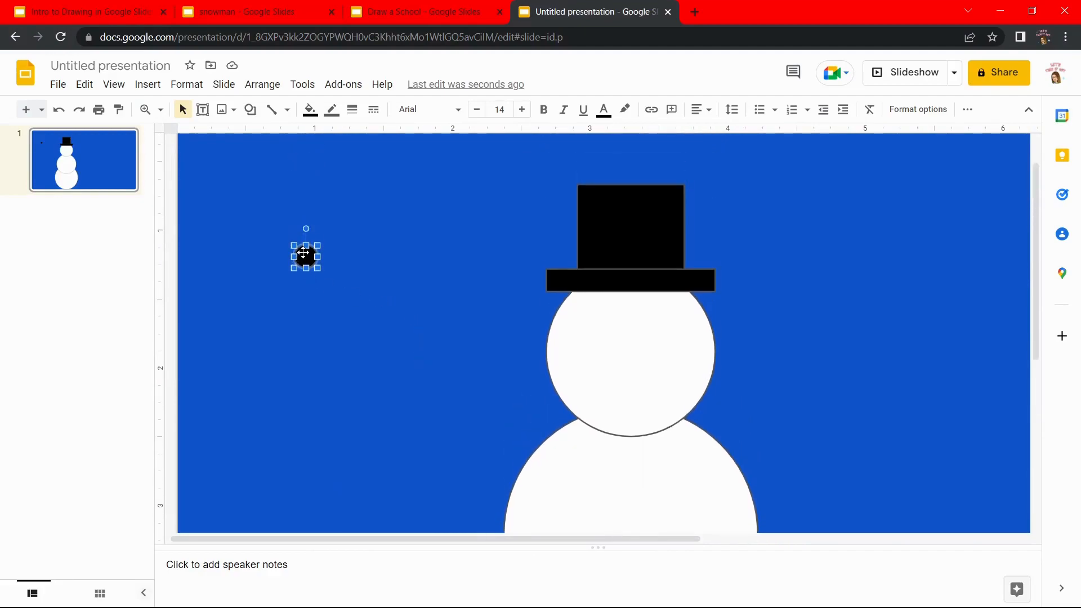
pyautogui.moveTo(305, 255); pyautogui.dragTo(600, 321)
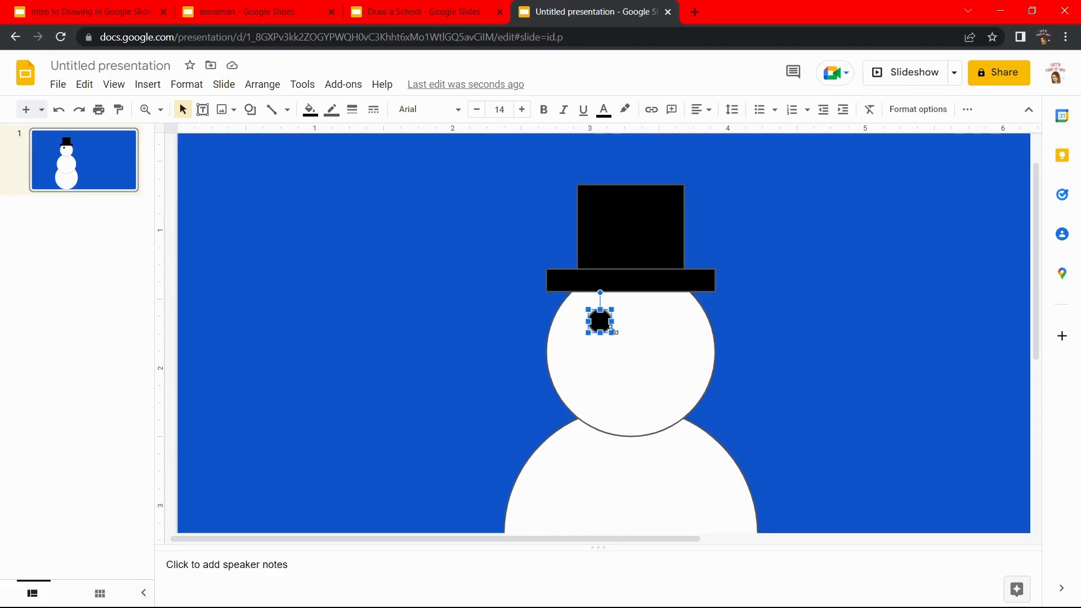
pyautogui.moveTo(610, 330); pyautogui.dragTo(611, 337)
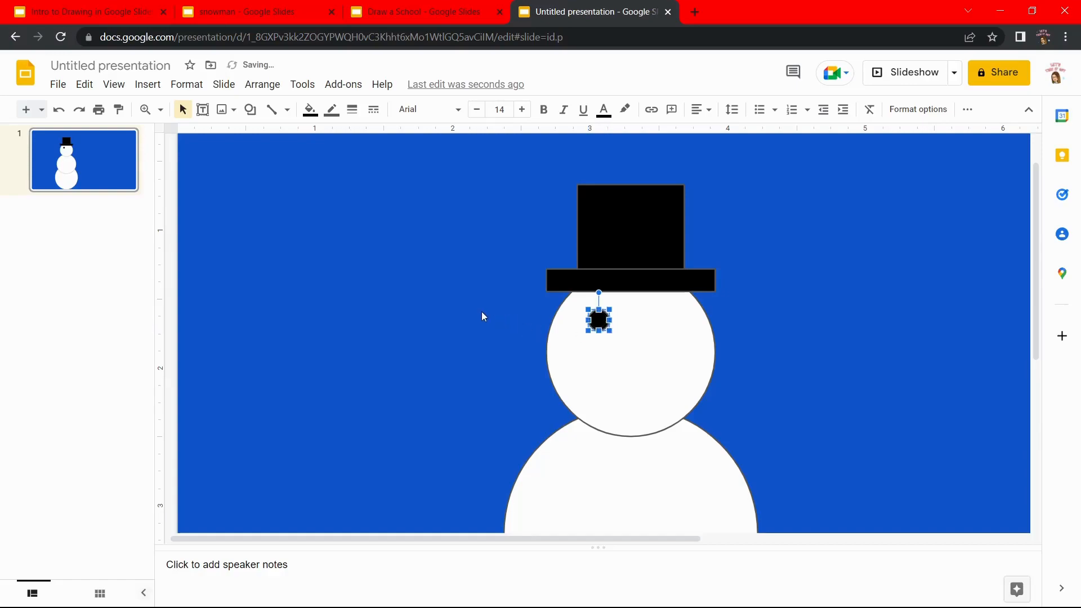
pyautogui.click(539, 321)
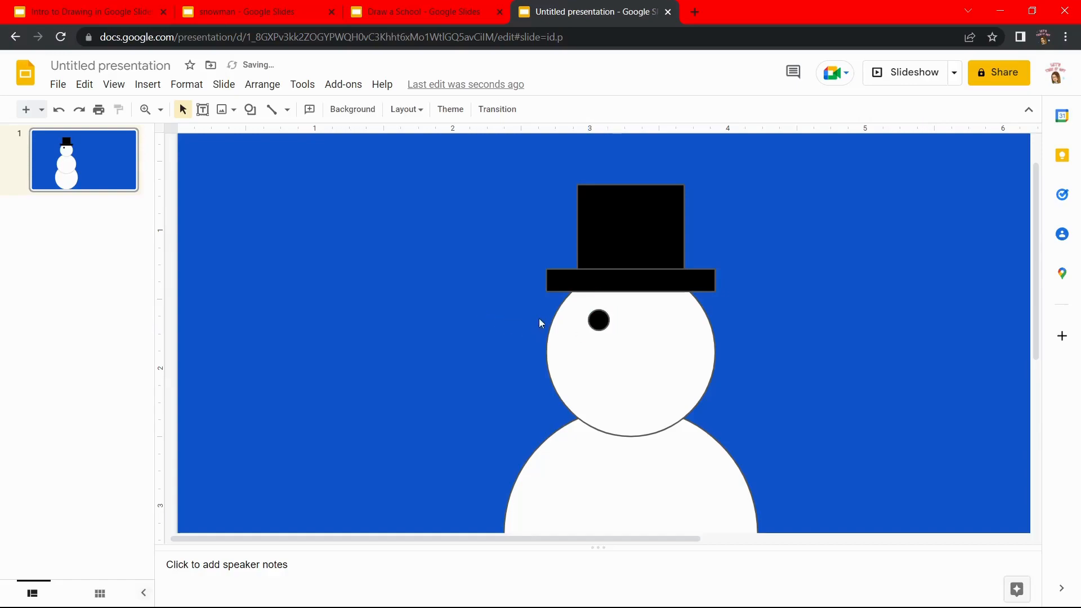
# Step: Duplicate the black eye and place the copy level with it on the right side of the face
pyautogui.click(599, 325)
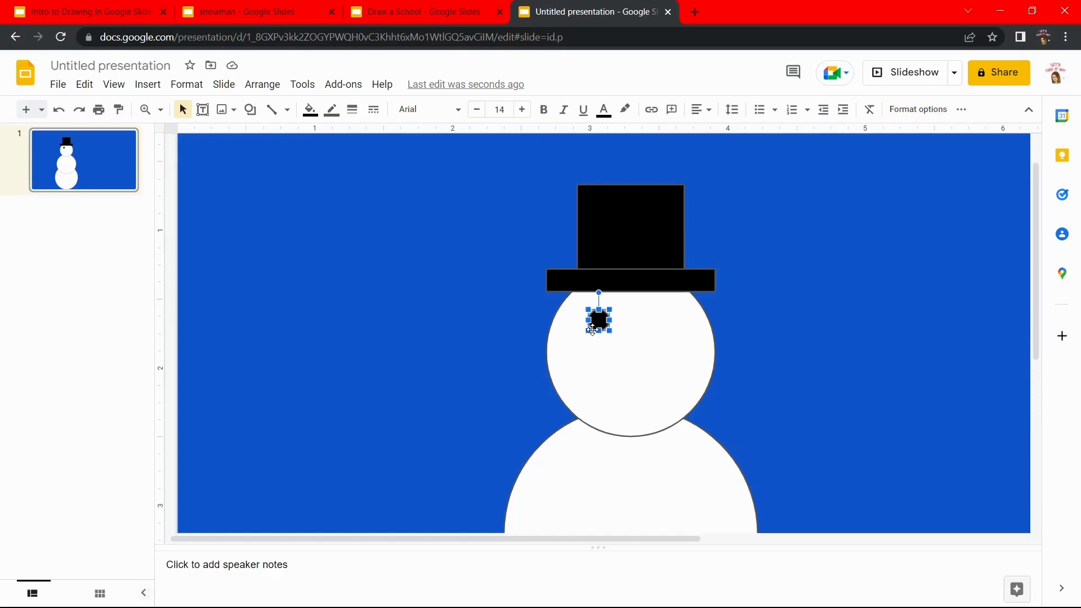
pyautogui.hotkey('ctrl', 'd')
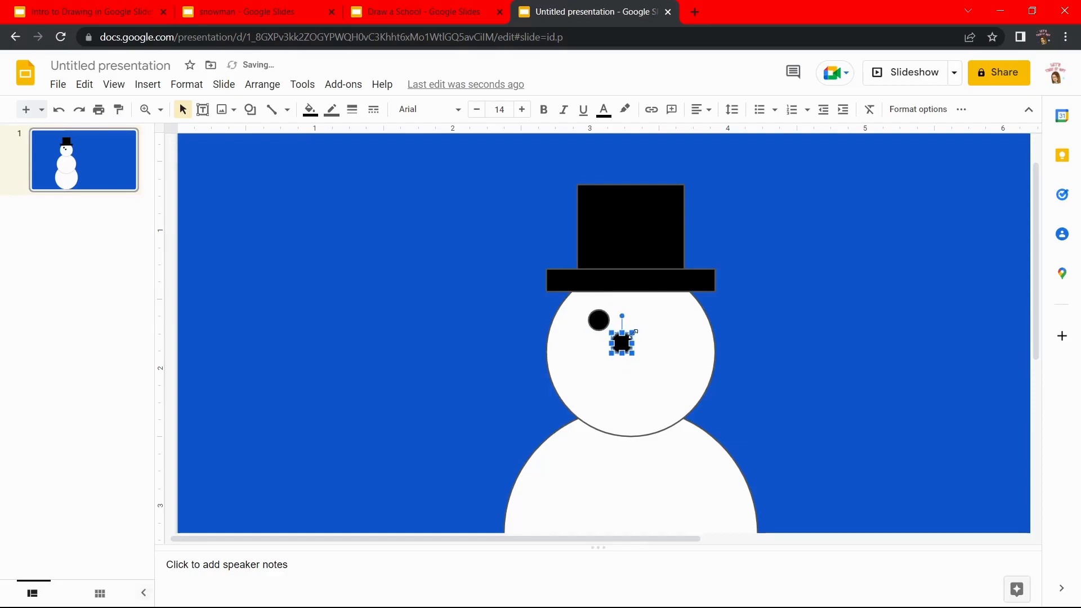
pyautogui.moveTo(622, 342); pyautogui.dragTo(662, 321)
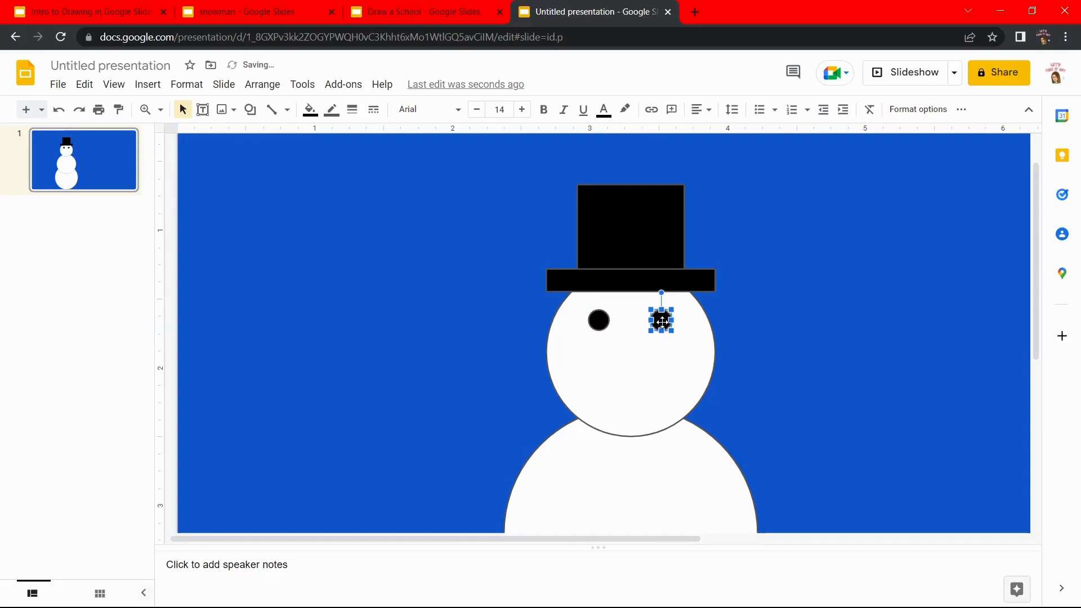
pyautogui.click(399, 355)
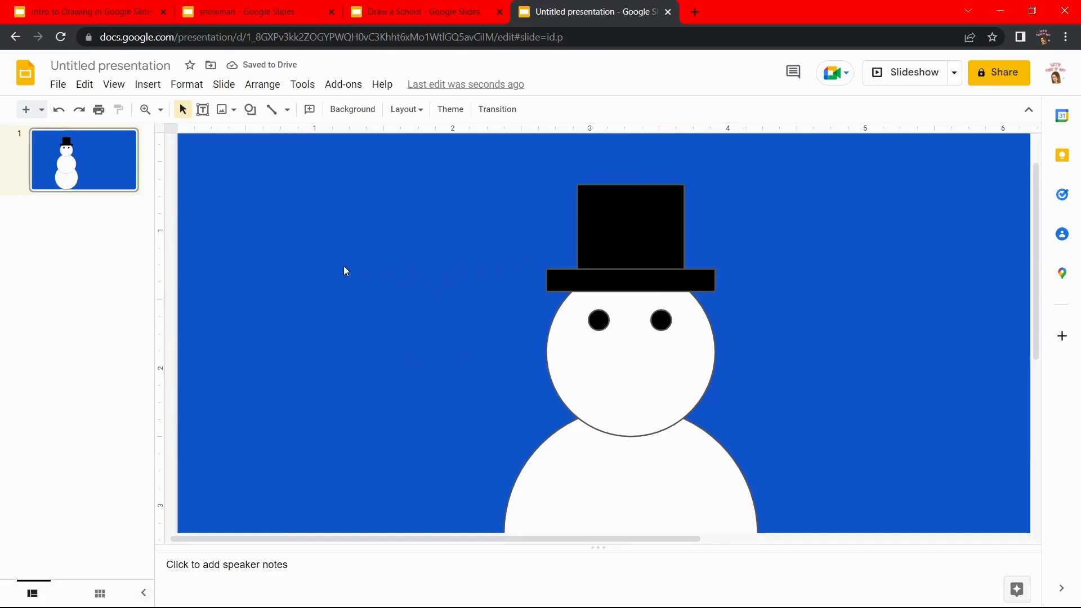
# Step: Insert a triangle on the blue area left of the snowman and fill it with orange
pyautogui.click(249, 111)
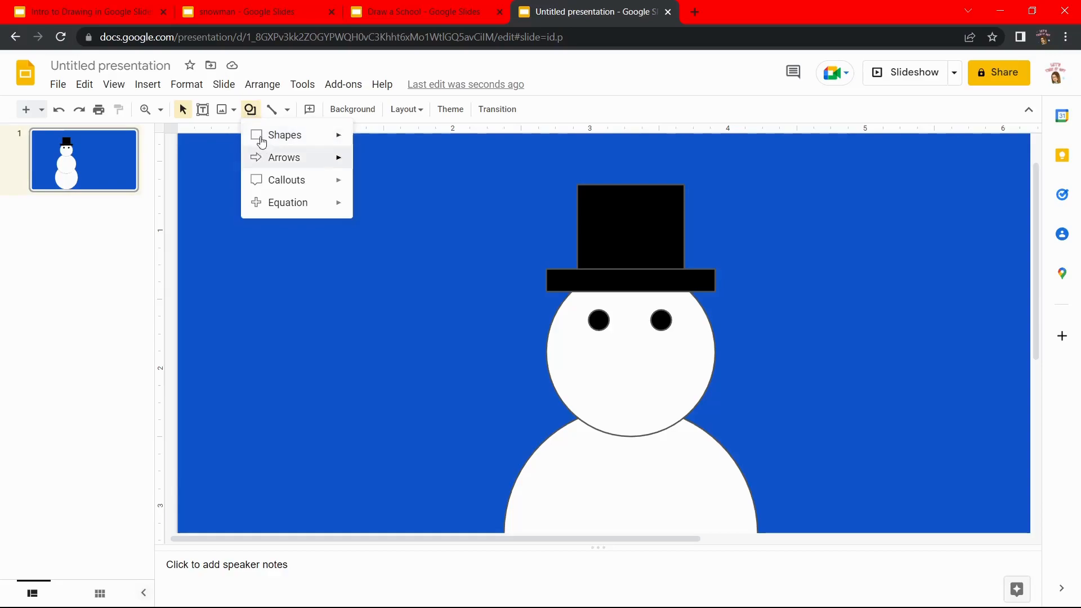
pyautogui.moveTo(262, 141)
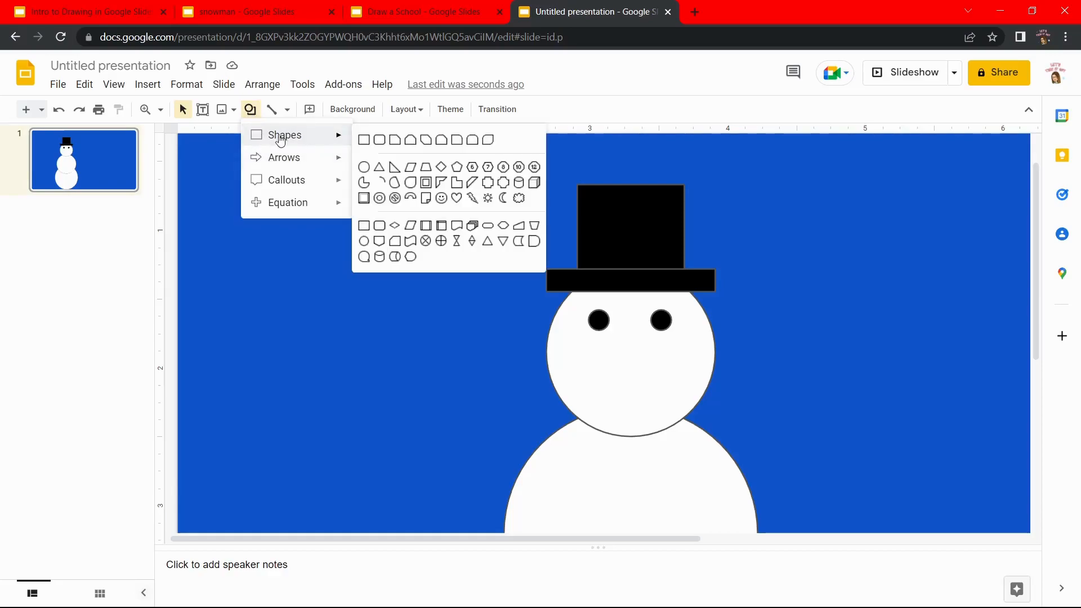
pyautogui.click(380, 169)
pyautogui.click(290, 223)
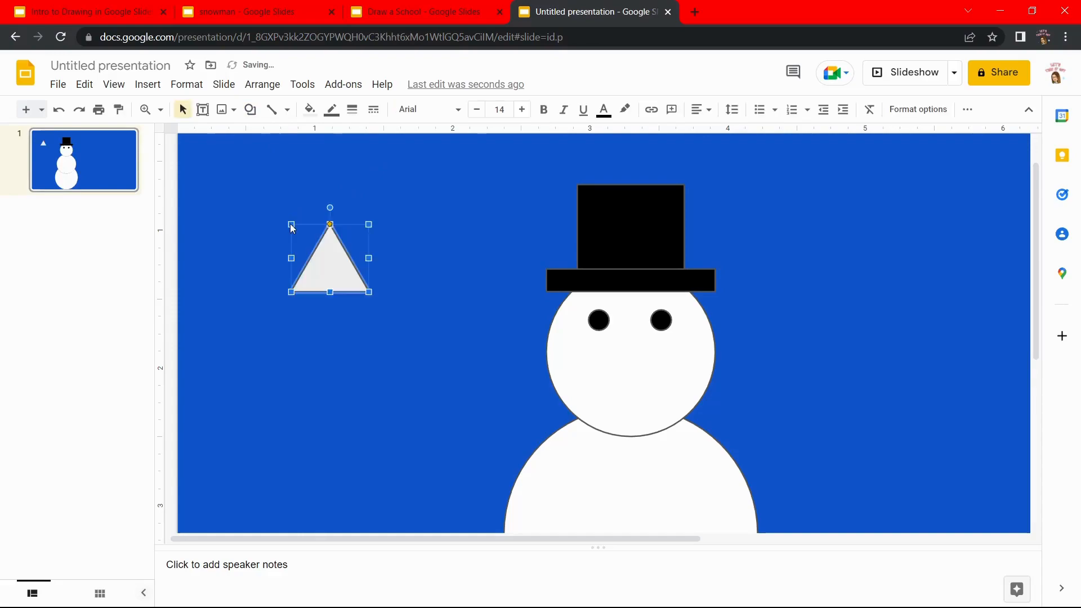
pyautogui.click(309, 111)
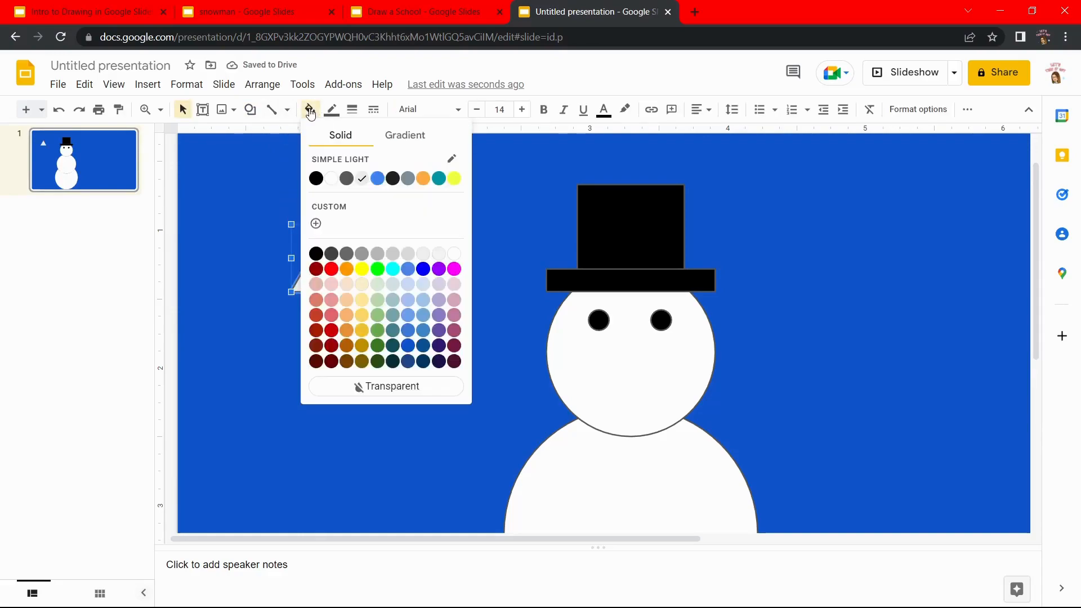
pyautogui.click(347, 269)
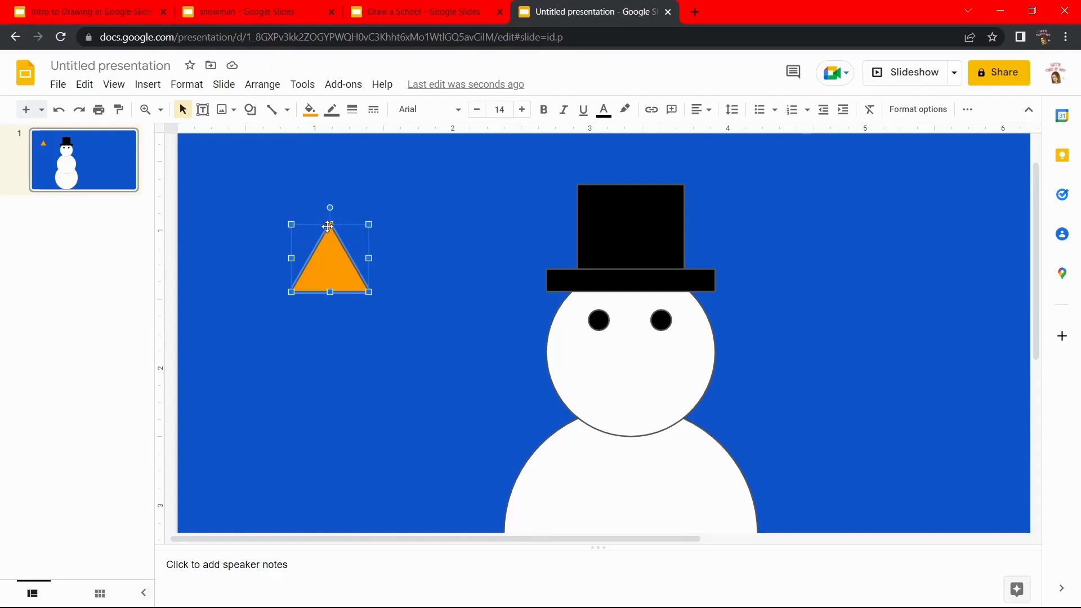
# Step: Reshape the orange triangle into a small narrow carrot, rotate its tip toward the lower right and place it on the face as the nose
pyautogui.moveTo(330, 293); pyautogui.dragTo(326, 412)
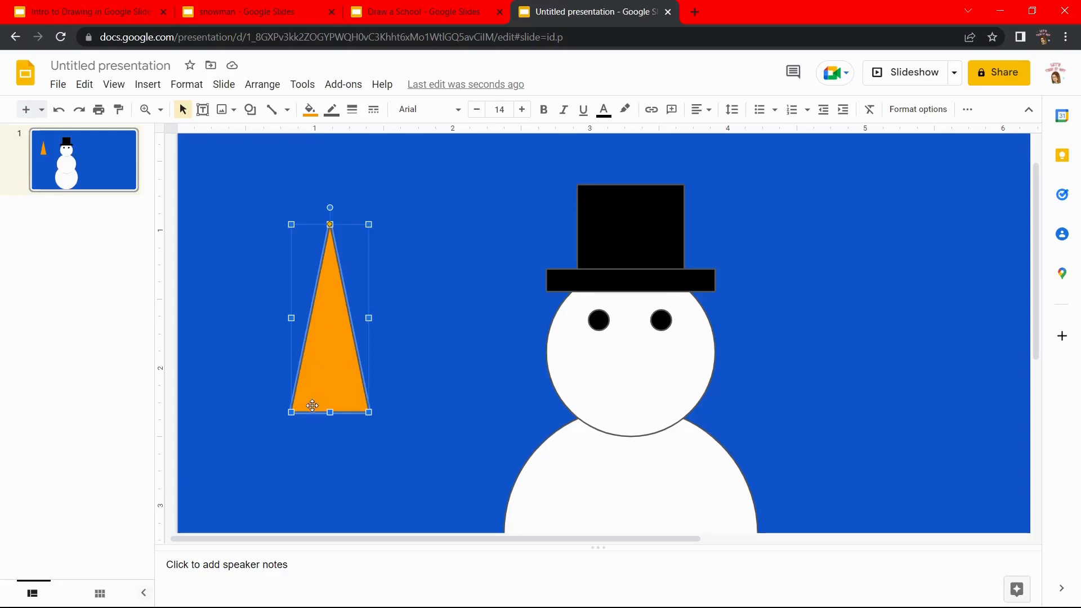
pyautogui.moveTo(297, 396); pyautogui.dragTo(358, 290)
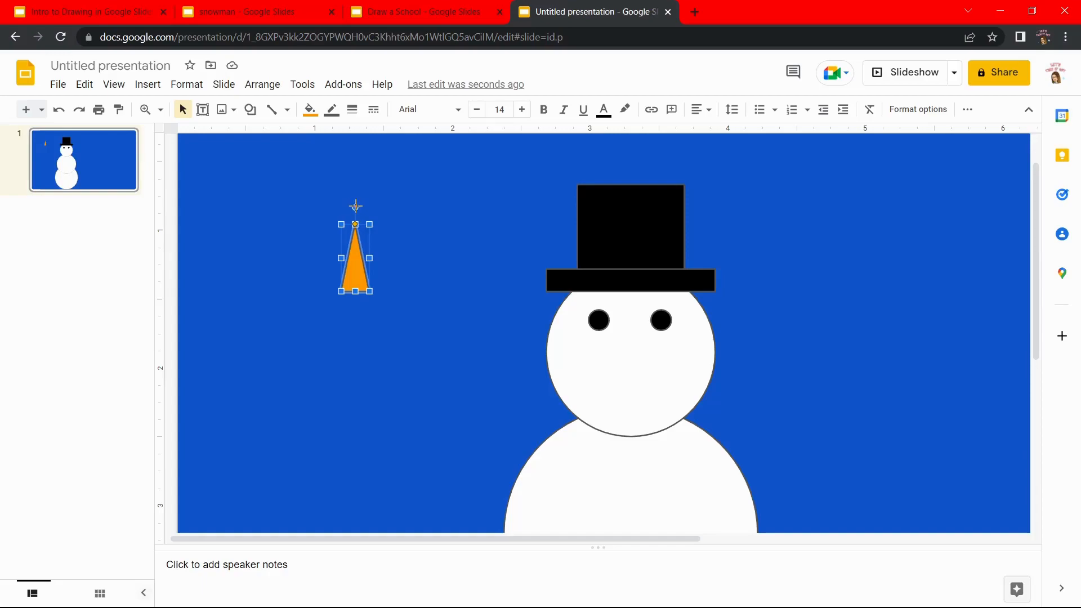
pyautogui.moveTo(355, 206); pyautogui.dragTo(627, 335)
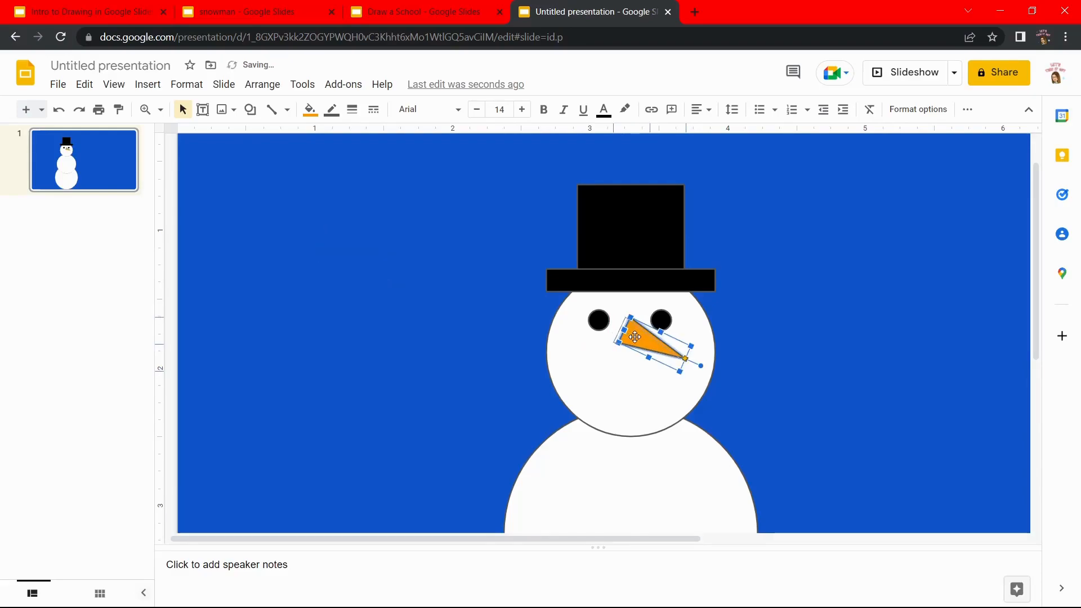
# Step: Draw a moon shape about 0.5 inch tall on the blue area left of the snowman and rotate it 270° into a smile
pyautogui.click(364, 351)
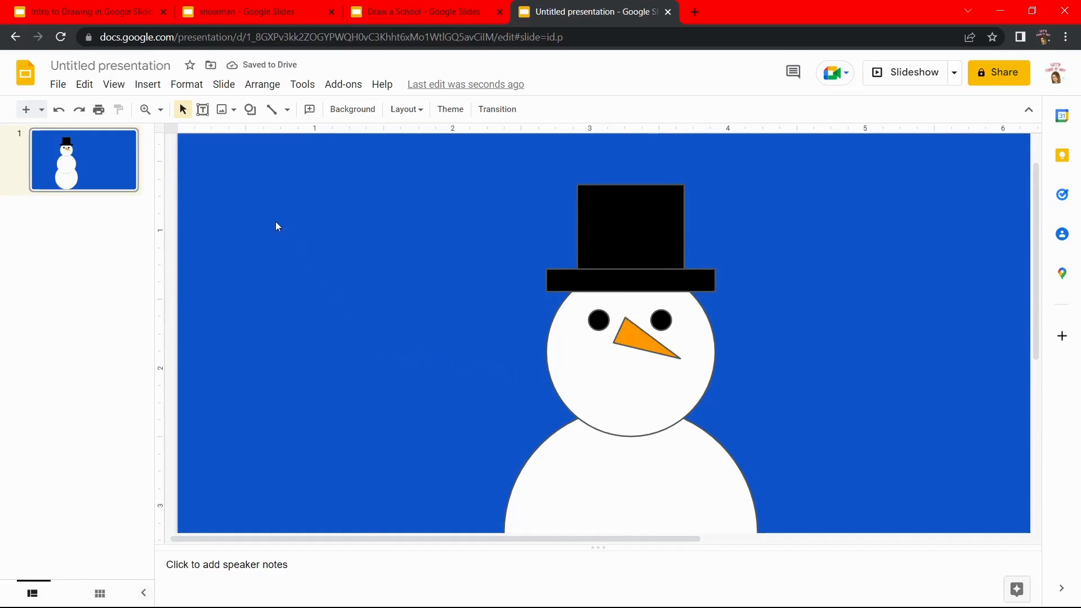
pyautogui.click(251, 110)
pyautogui.moveTo(257, 137)
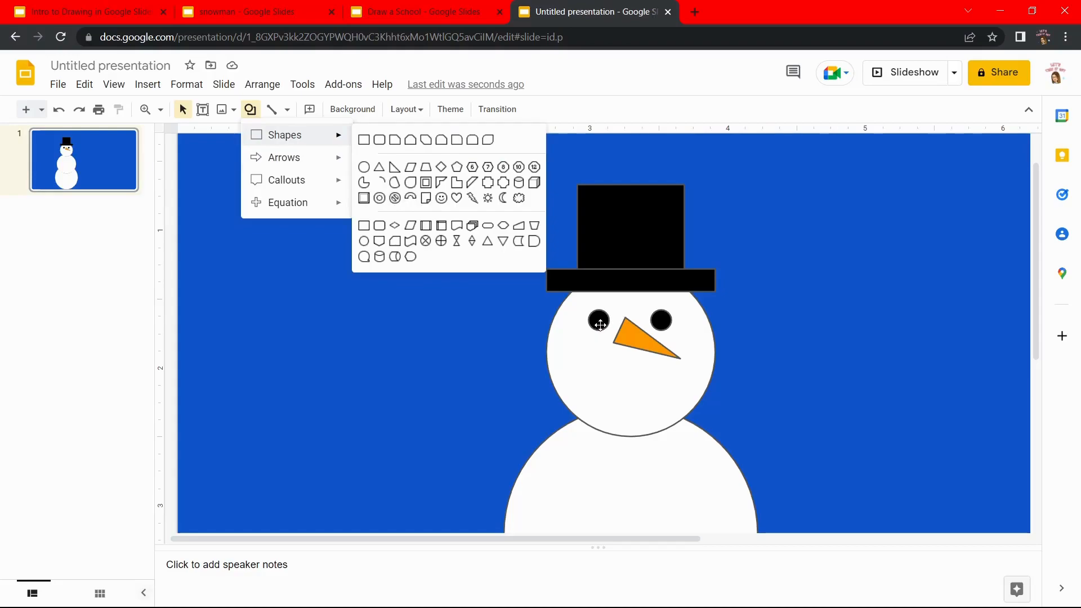
pyautogui.click(502, 200)
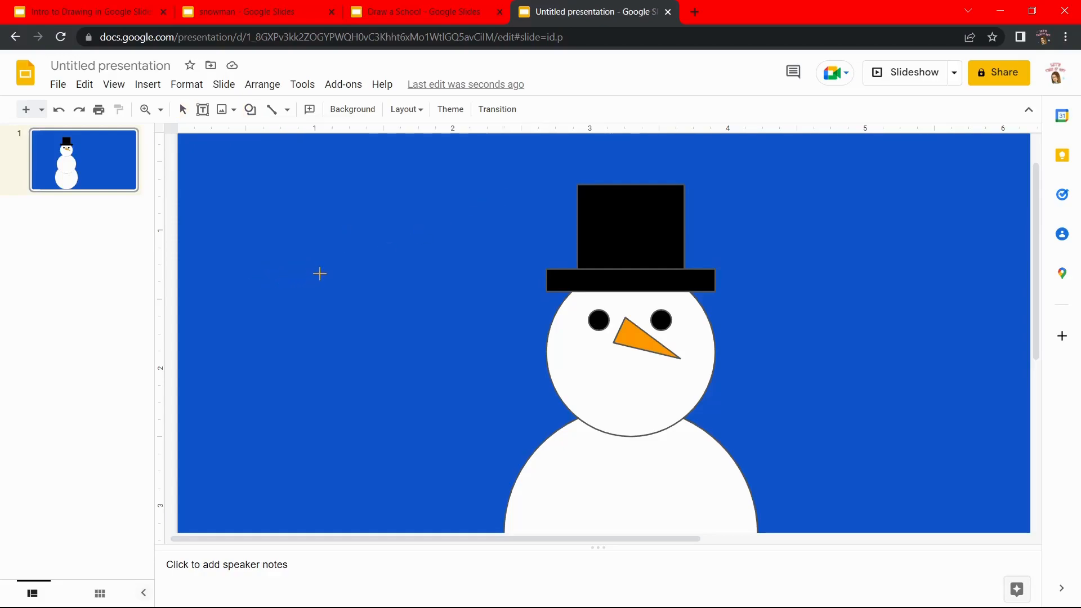
pyautogui.moveTo(325, 269); pyautogui.dragTo(358, 336)
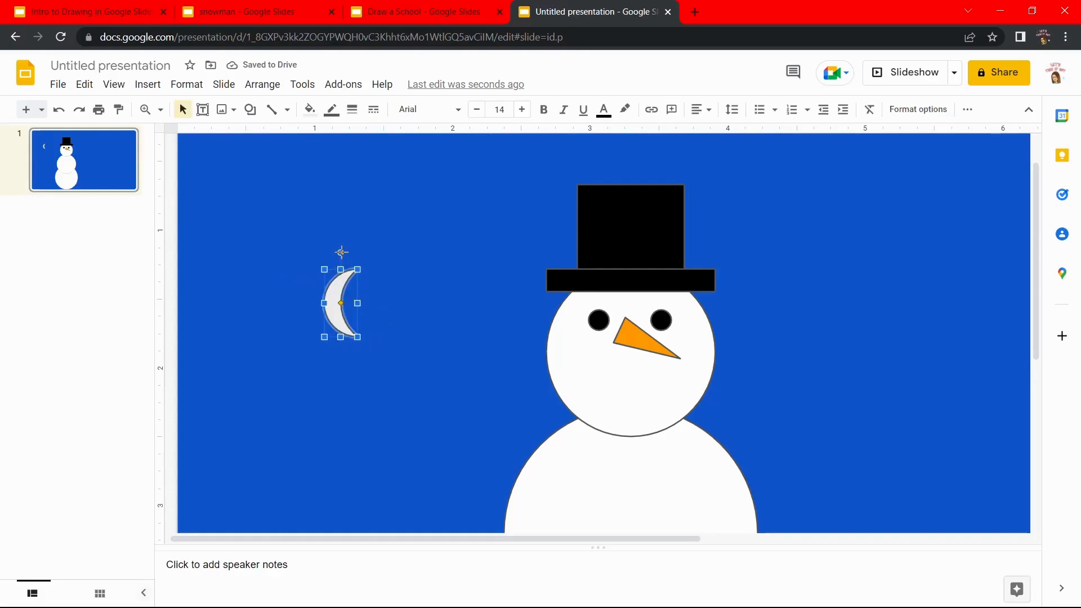
pyautogui.moveTo(334, 248); pyautogui.dragTo(253, 301)
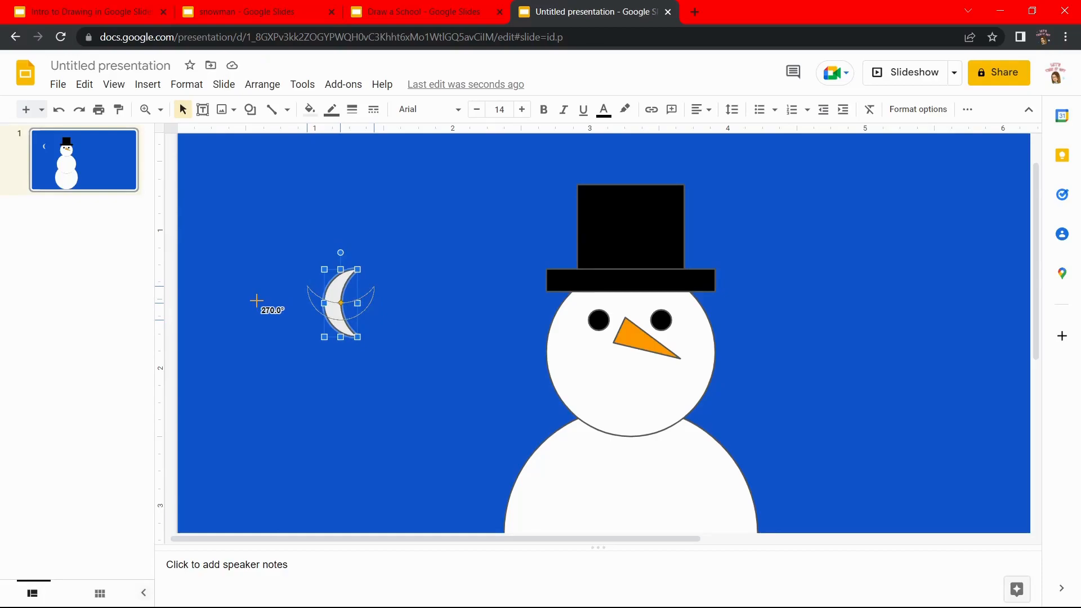
pyautogui.click(341, 289)
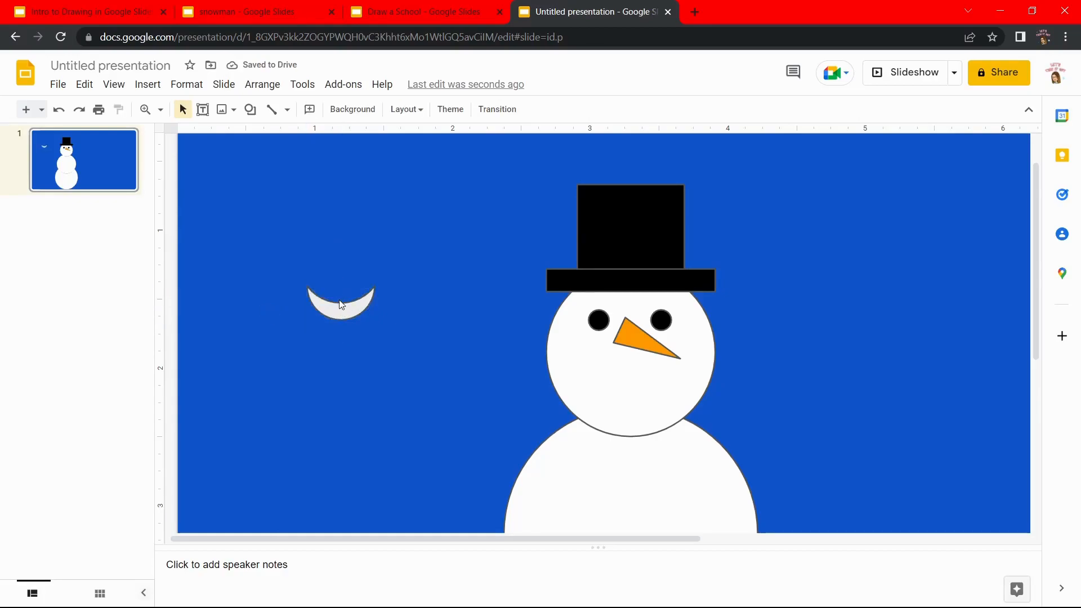
# Step: Flatten the crescent into a thin smile and fill it with red
pyautogui.click(343, 311)
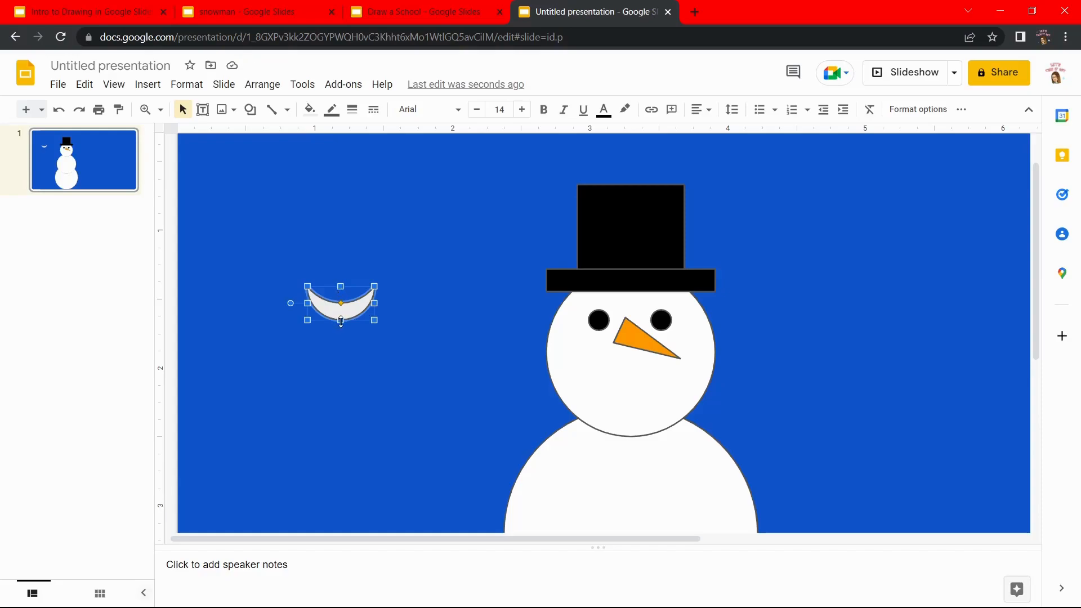
pyautogui.moveTo(341, 303); pyautogui.dragTo(345, 304)
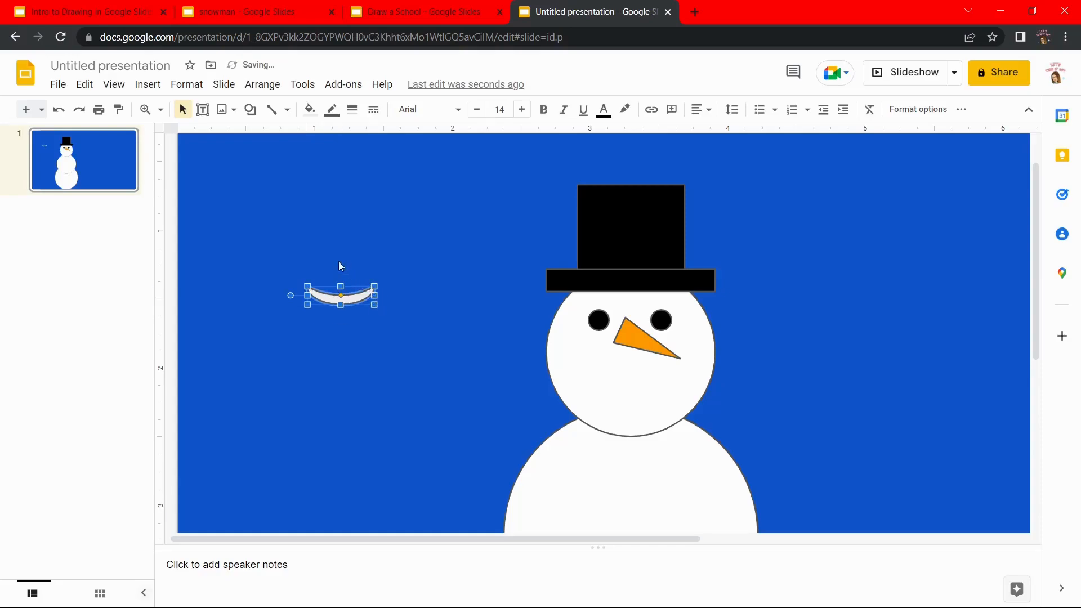
pyautogui.click(309, 110)
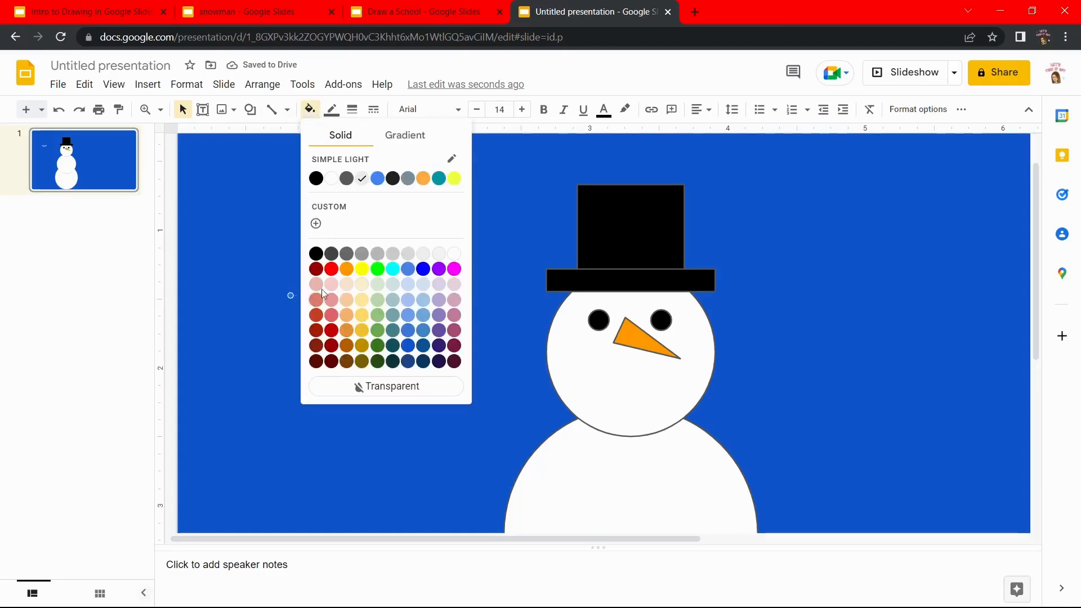
pyautogui.click(332, 269)
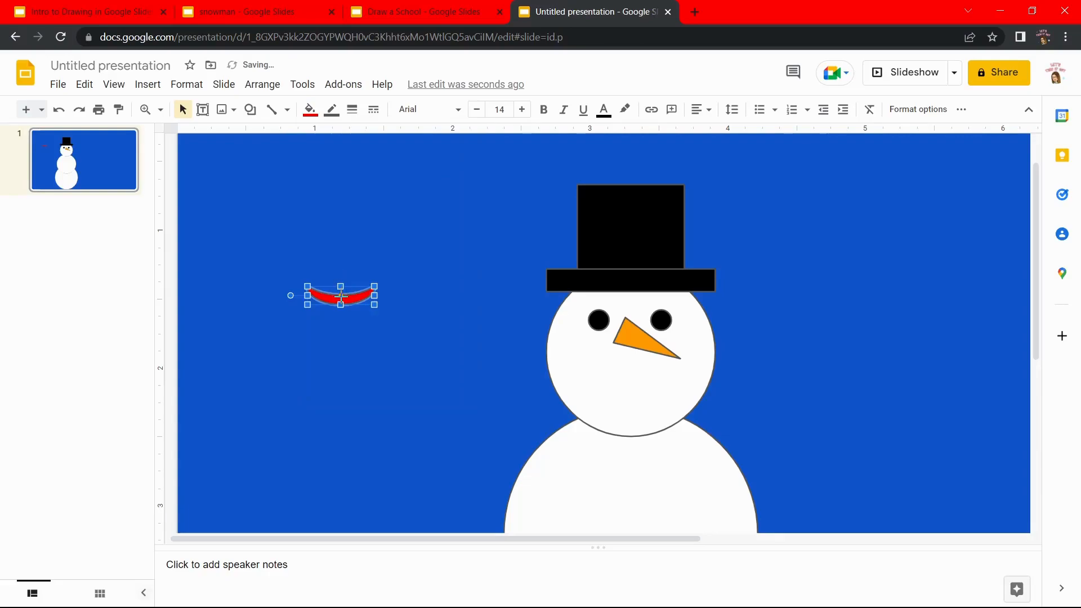
pyautogui.hotkey('ctrl', 'z')
pyautogui.click(59, 109)
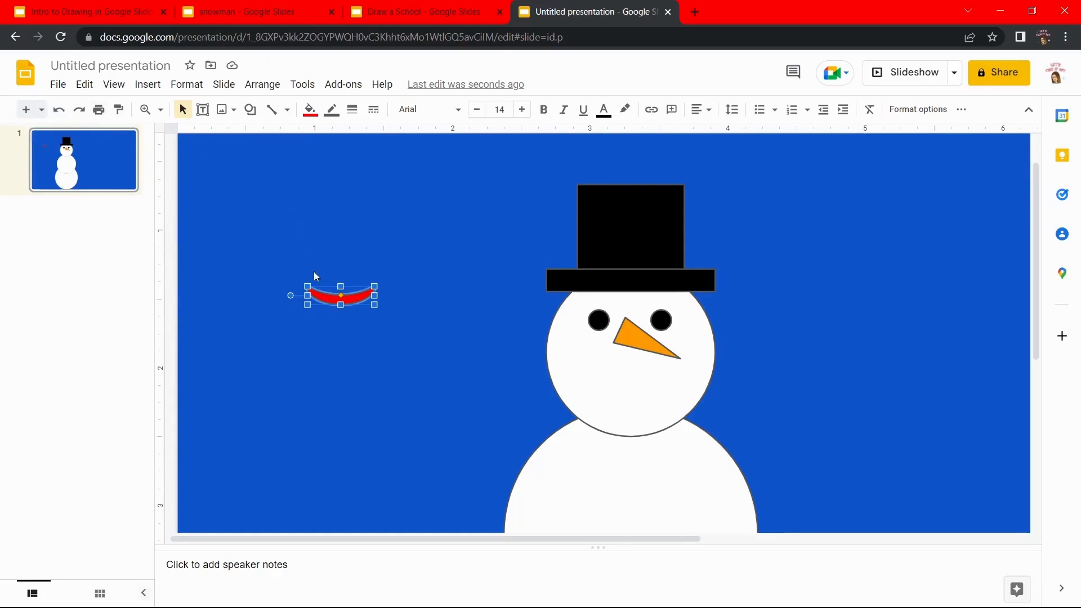
# Step: Place the red mouth centred on the lower part of the face and move the carrot nose slightly down
pyautogui.moveTo(327, 299); pyautogui.dragTo(619, 392)
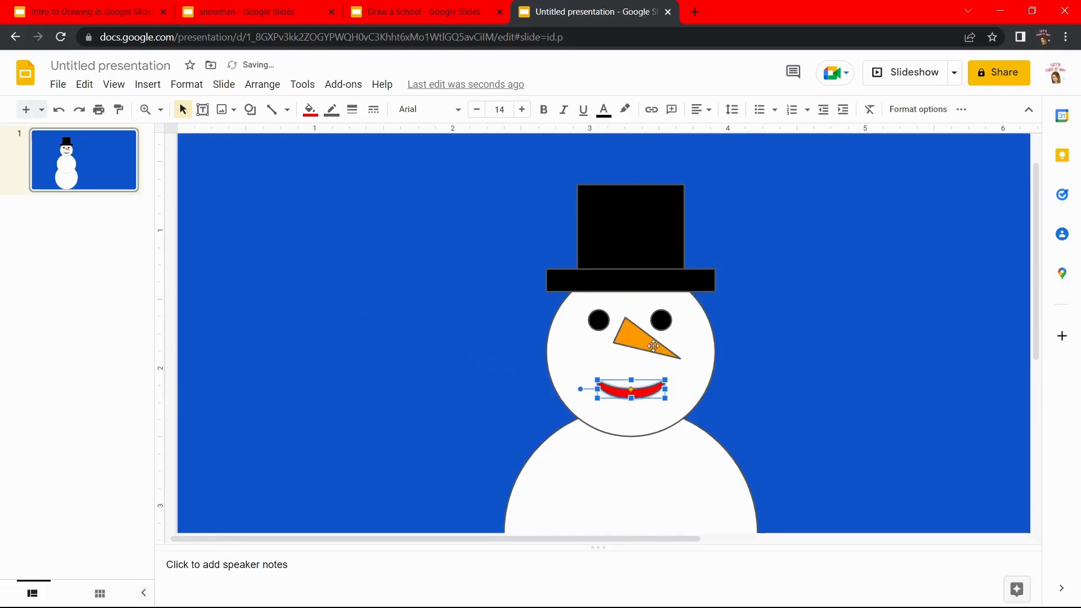
pyautogui.click(636, 336)
pyautogui.moveTo(634, 334); pyautogui.dragTo(639, 351)
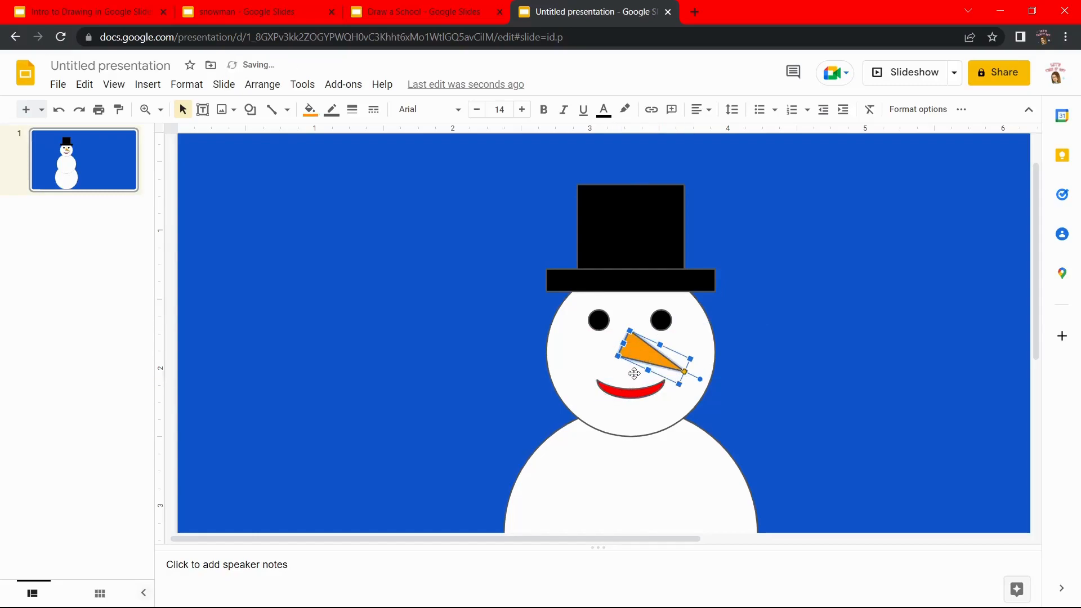
pyautogui.click(443, 344)
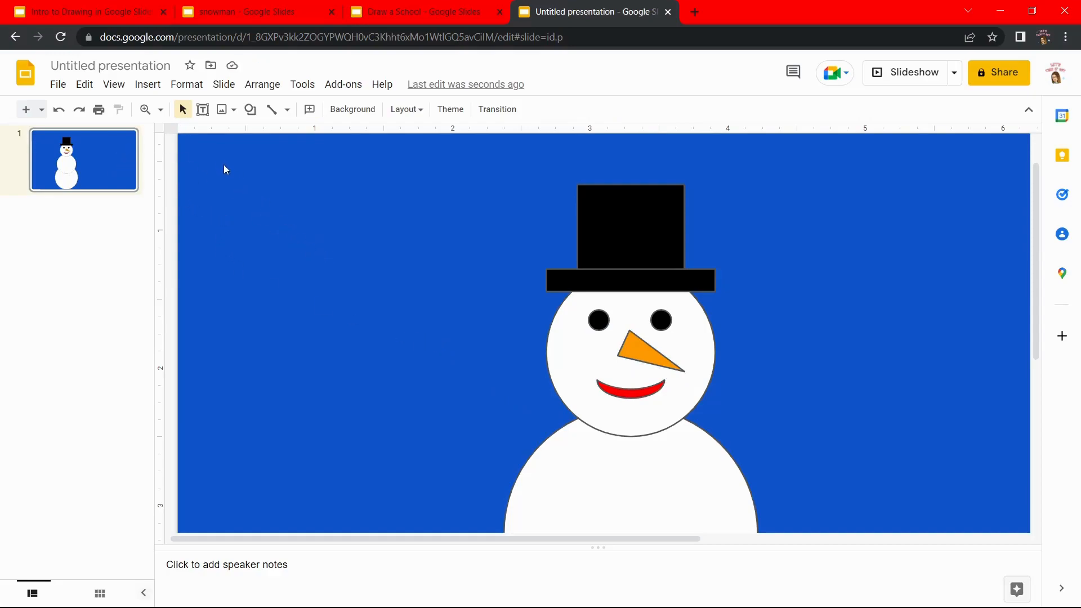
# Step: Insert a rectangle on the blue area right of the snowman and reshape it into a thin horizontal bar about 1.2 inches long
pyautogui.click(161, 111)
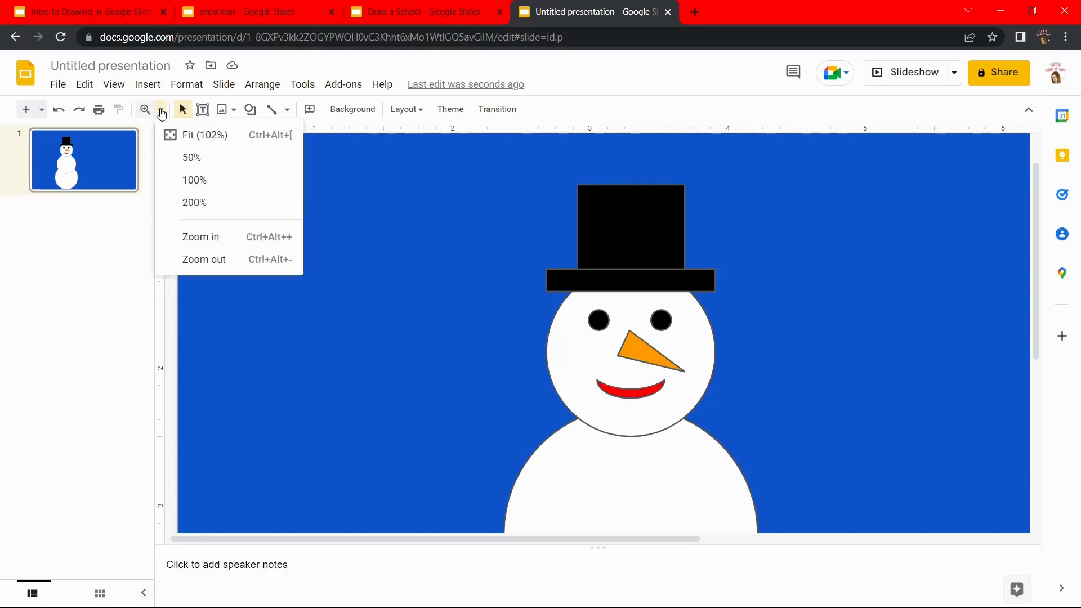
pyautogui.click(200, 138)
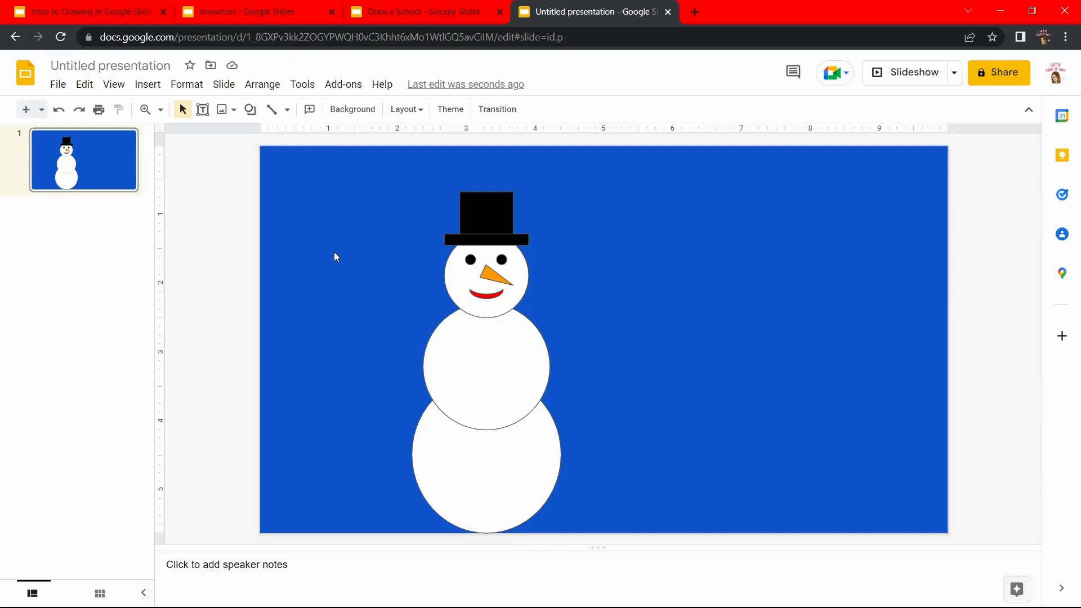
pyautogui.click(249, 110)
pyautogui.moveTo(261, 138)
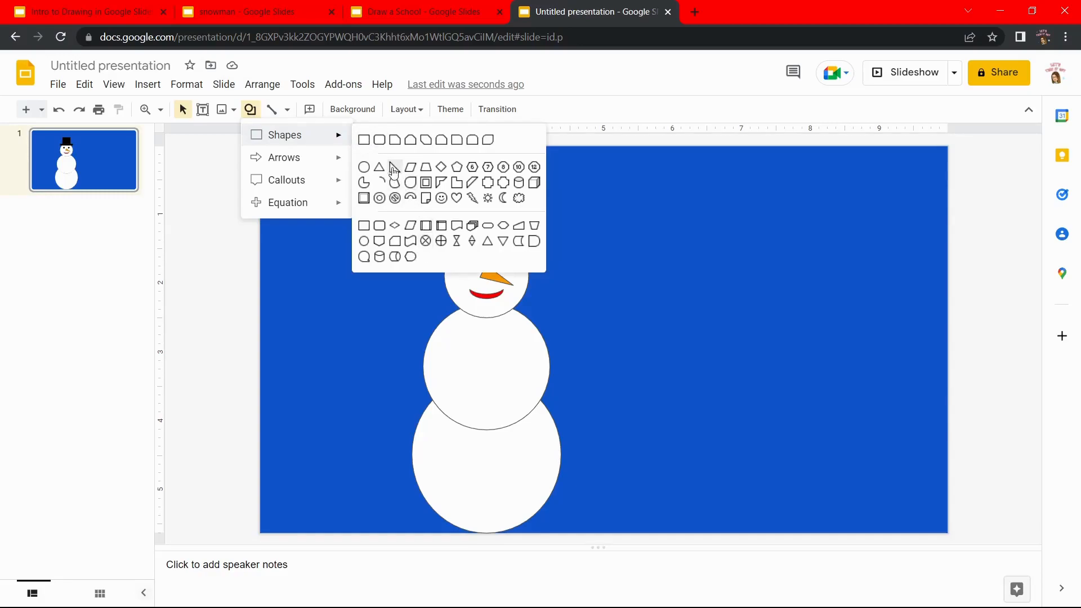
pyautogui.click(362, 140)
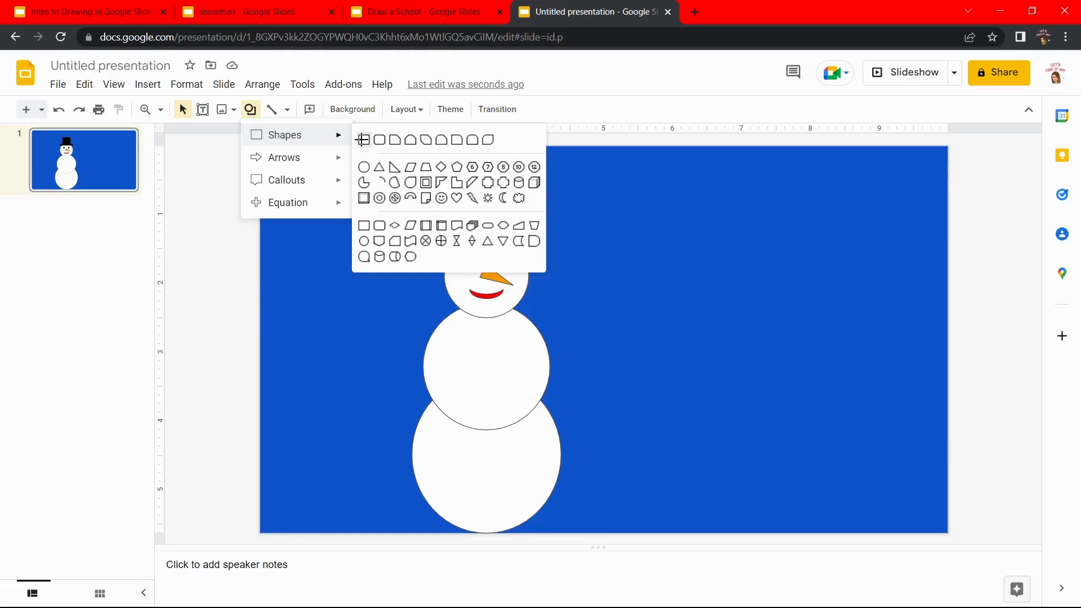
pyautogui.click(647, 264)
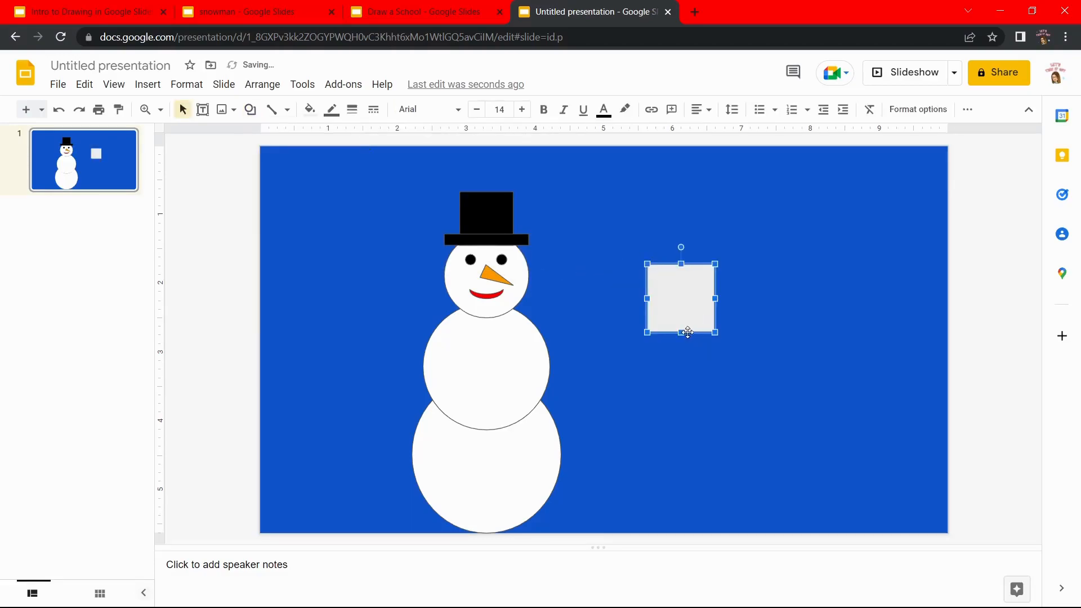
pyautogui.moveTo(681, 335); pyautogui.dragTo(731, 269)
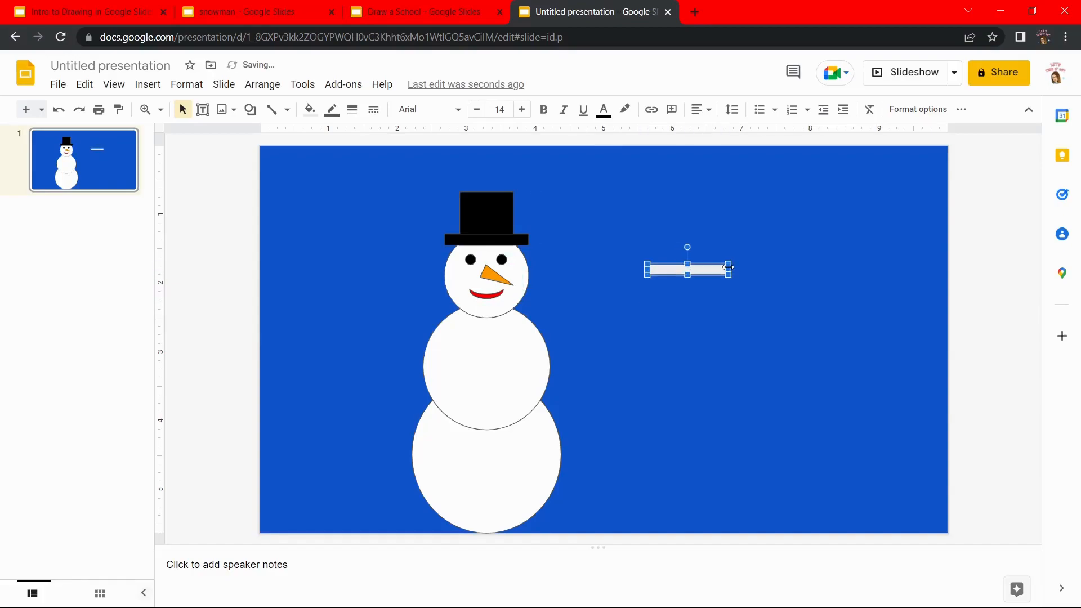
# Step: Fill the bar with dark brown, rotate it to slope down to the right and make it slightly thinner as a stick
pyautogui.click(310, 112)
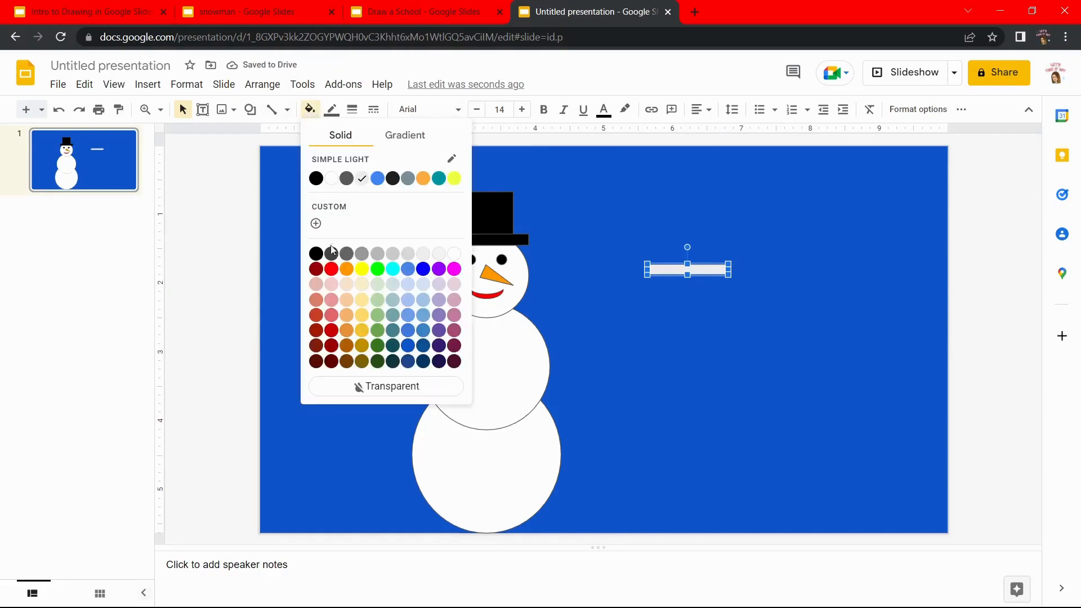
pyautogui.click(345, 362)
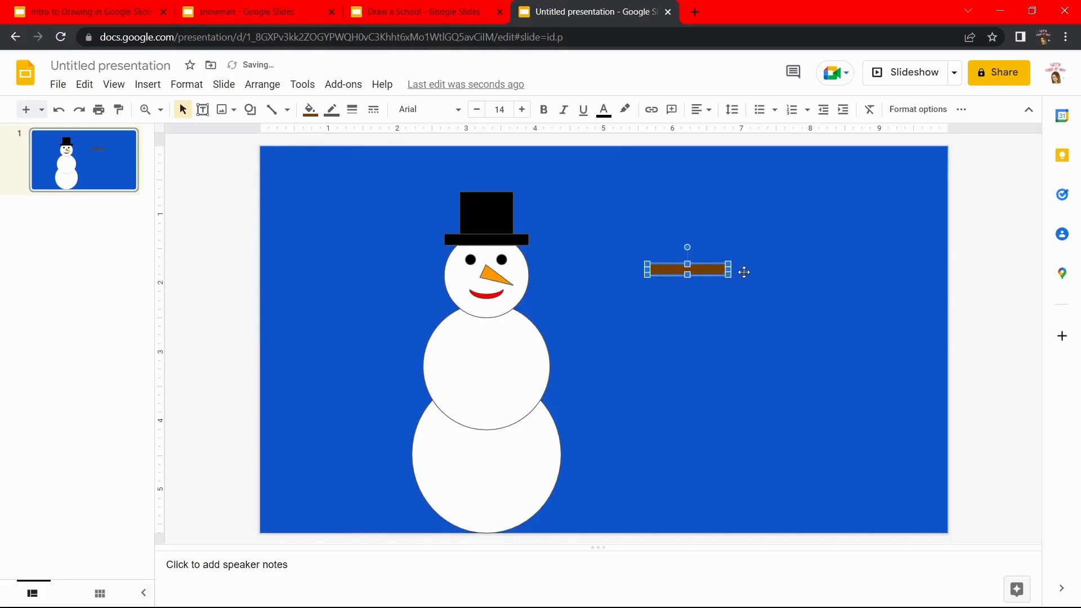
pyautogui.moveTo(697, 242)
pyautogui.mouseDown()
pyautogui.moveTo(719, 248)
pyautogui.moveTo(712, 254)
pyautogui.mouseUp()
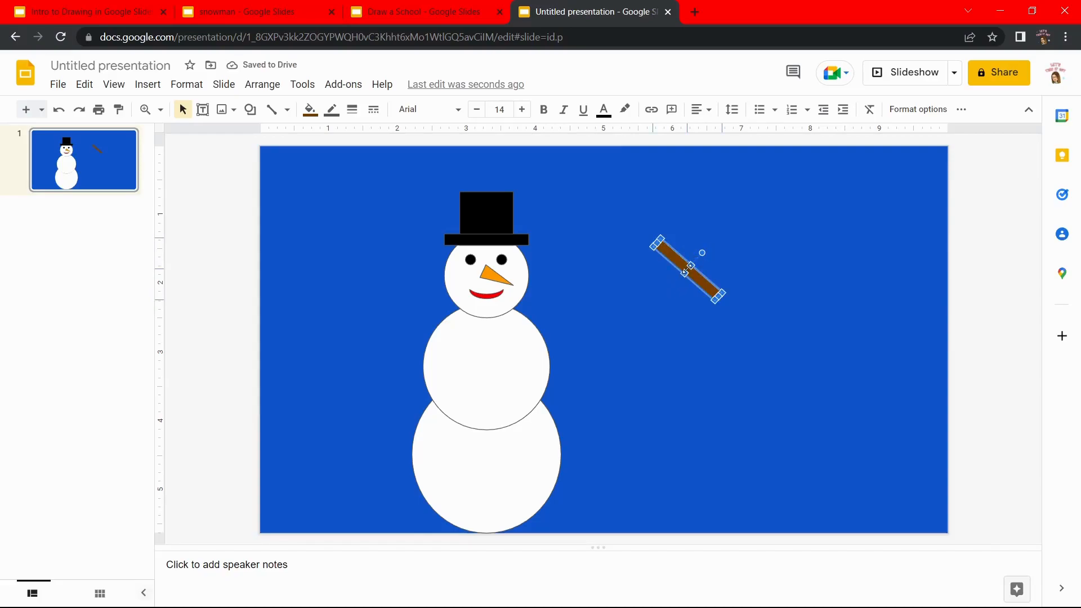
pyautogui.moveTo(685, 270); pyautogui.dragTo(689, 269)
pyautogui.click(744, 242)
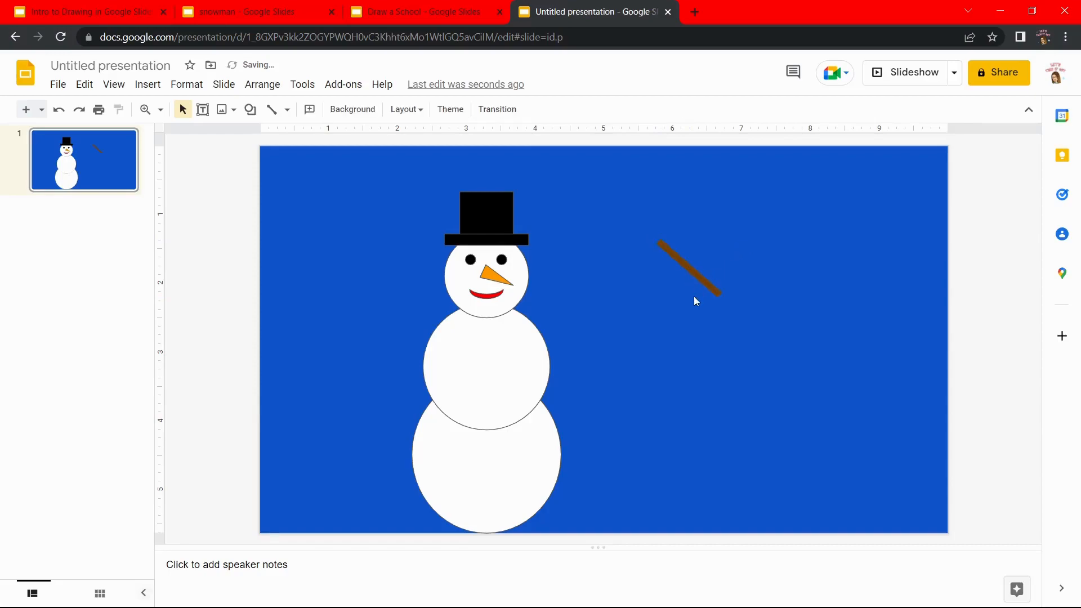
# Step: Duplicate the brown stick twice and move the second copy well to the right of the others
pyautogui.click(688, 266)
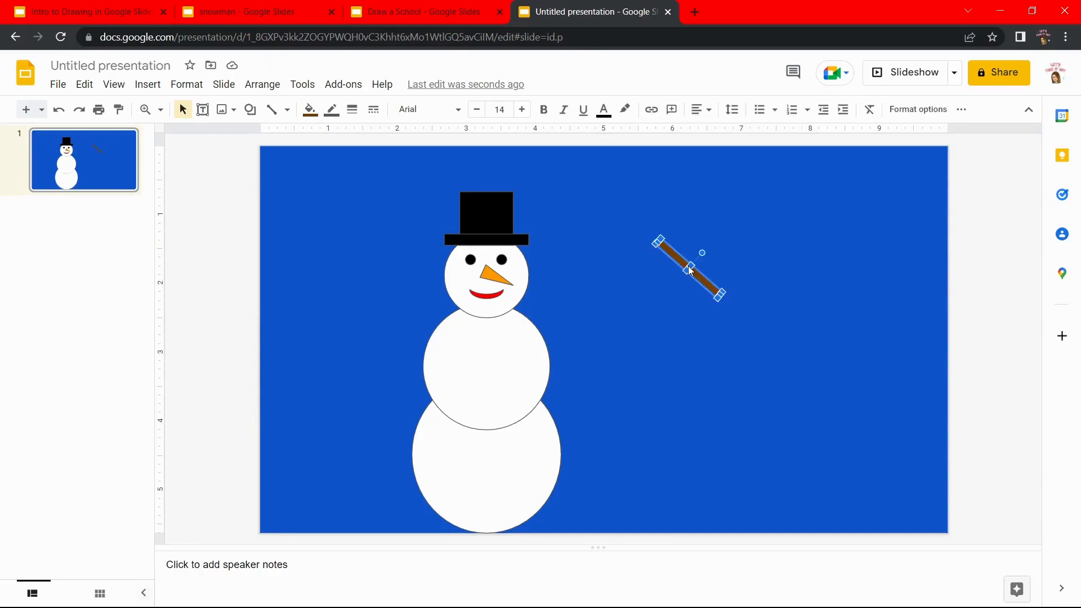
pyautogui.hotkey('ctrl', 'd')
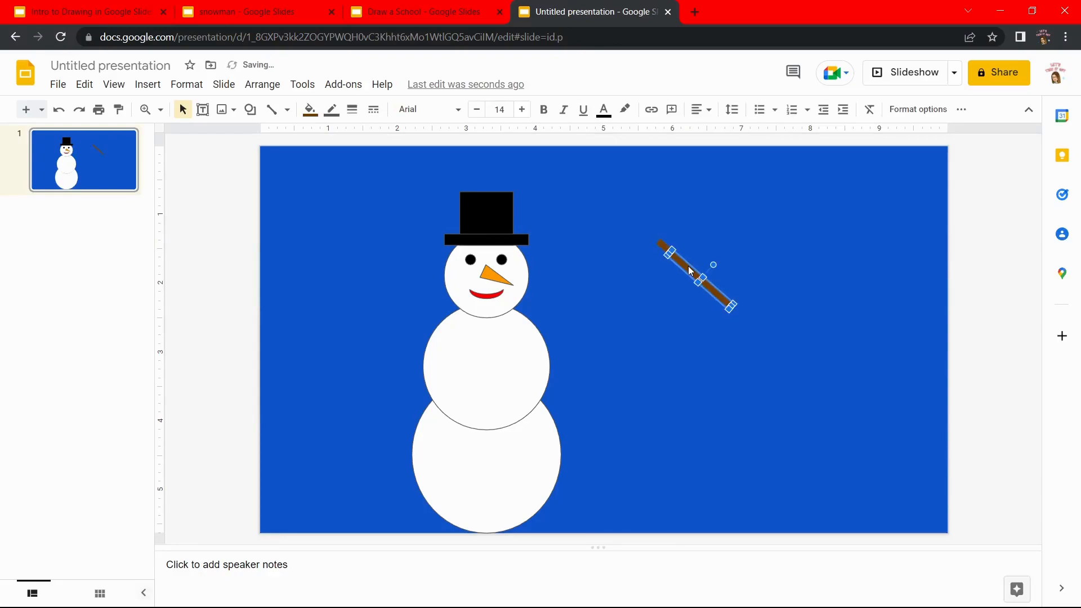
pyautogui.hotkey('ctrl', 'd')
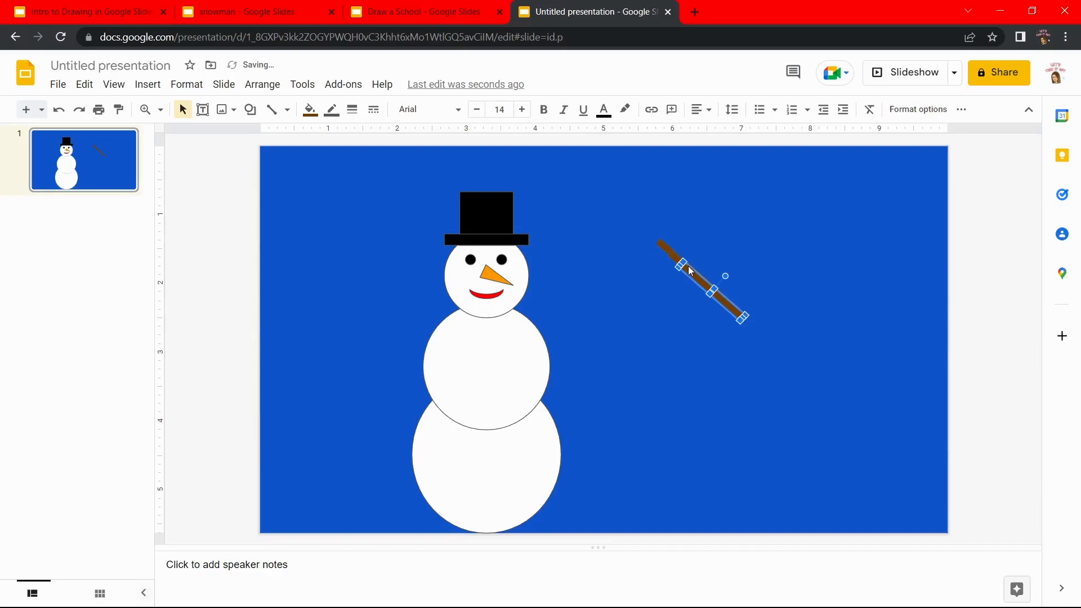
pyautogui.press('Right')
pyautogui.press('Right')
pyautogui.press('Right')
pyautogui.press('Right')
pyautogui.press('Right')
pyautogui.press('Right')
pyautogui.press('Right')
pyautogui.press('Right')
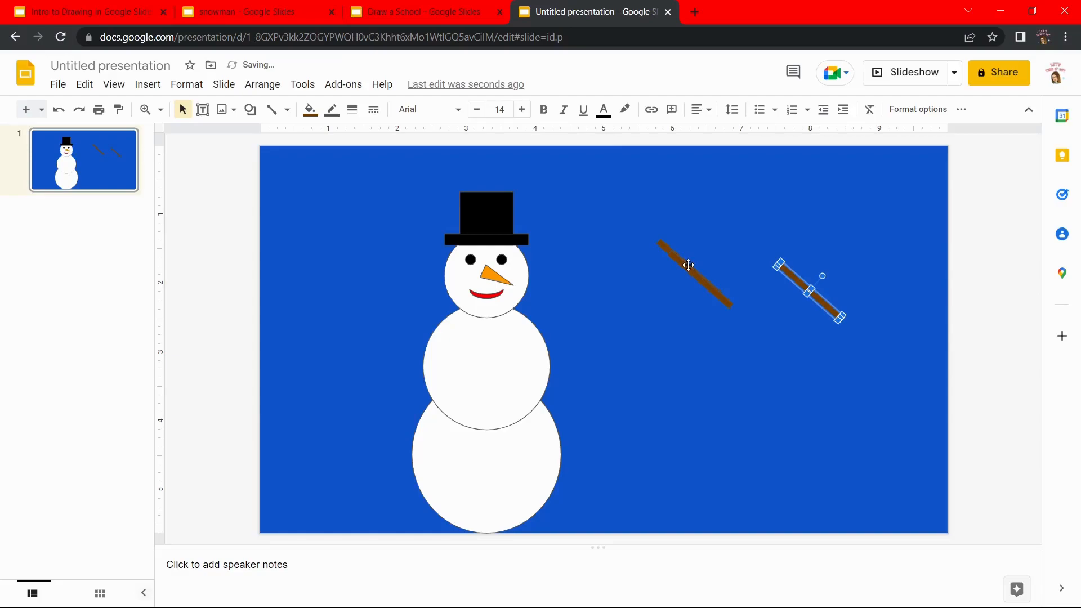
# Step: Move the overlapping stick copy right, into the gap between the original stick and the far one
pyautogui.click(690, 271)
pyautogui.hotkey('ctrl', 'd')
pyautogui.press('Right')
pyautogui.press('Right')
pyautogui.press('Right')
pyautogui.press('Right')
pyautogui.press('Right')
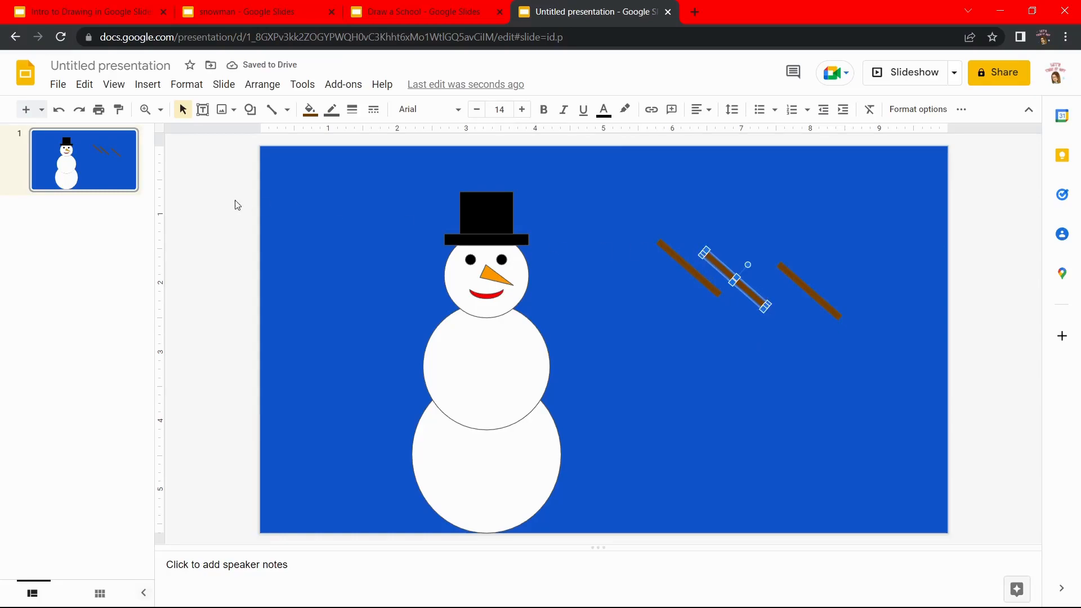
# Step: Shorten the middle stick into a twig, rotate it to a flatter angle and attach it to the upper end of the original stick
pyautogui.click(160, 110)
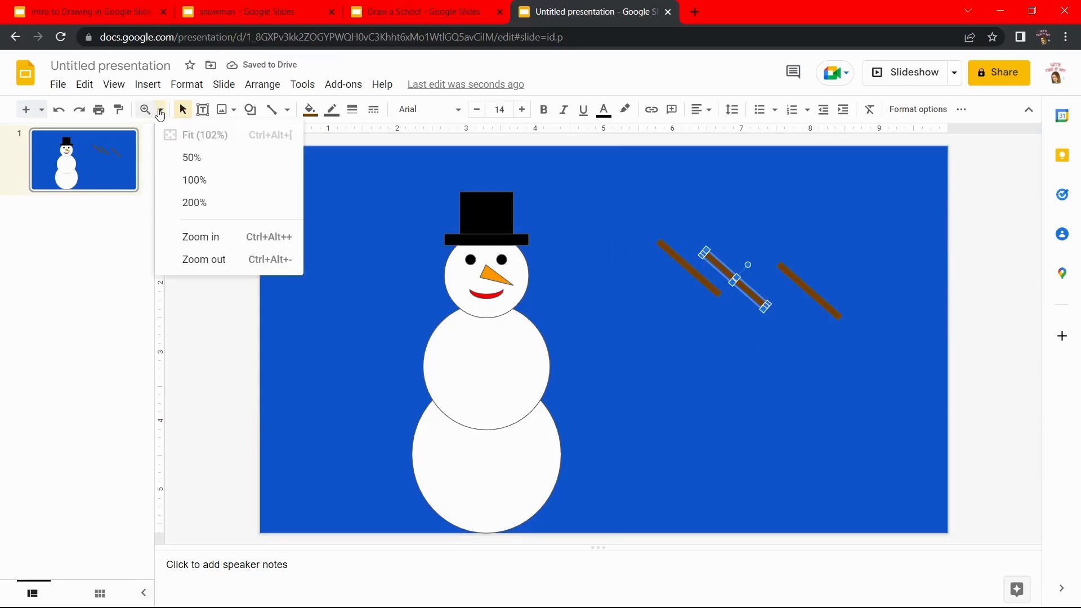
pyautogui.click(190, 241)
pyautogui.scroll(2, 750, 333)
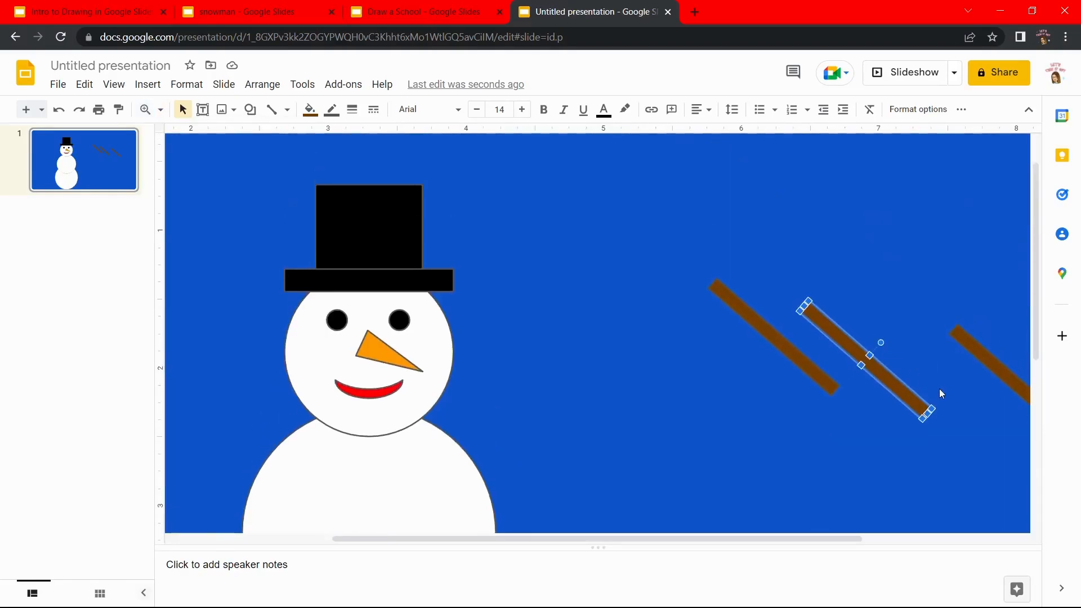
pyautogui.moveTo(927, 417); pyautogui.dragTo(696, 279)
pyautogui.moveTo(713, 268); pyautogui.dragTo(710, 266)
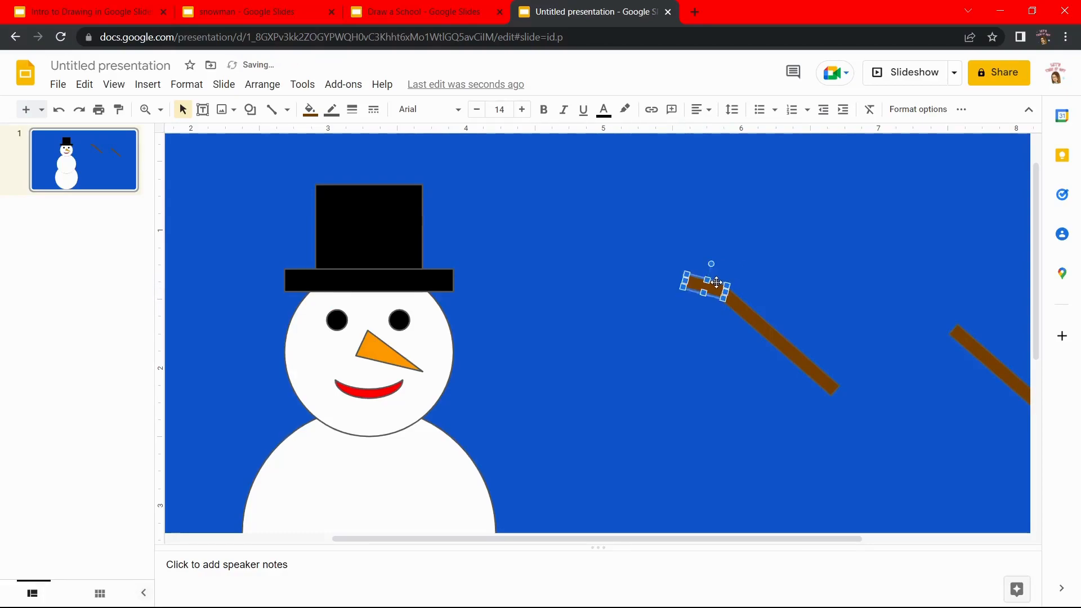
pyautogui.click(776, 242)
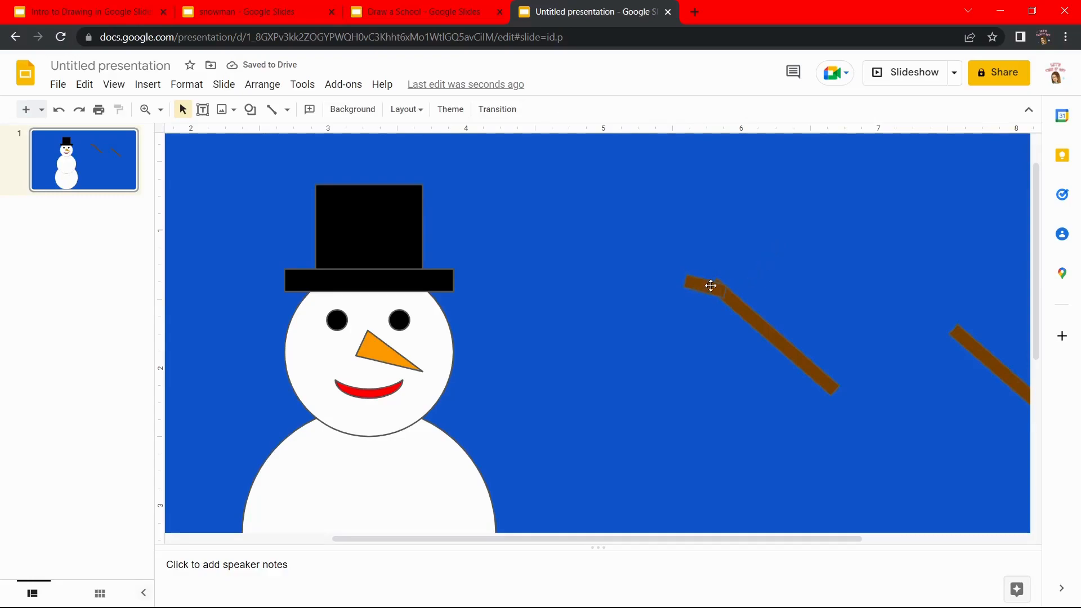
# Step: Shorten the remaining loose stick into a second twig, rotate it nearly upright and attach it at the arm's existing fork
pyautogui.click(969, 340)
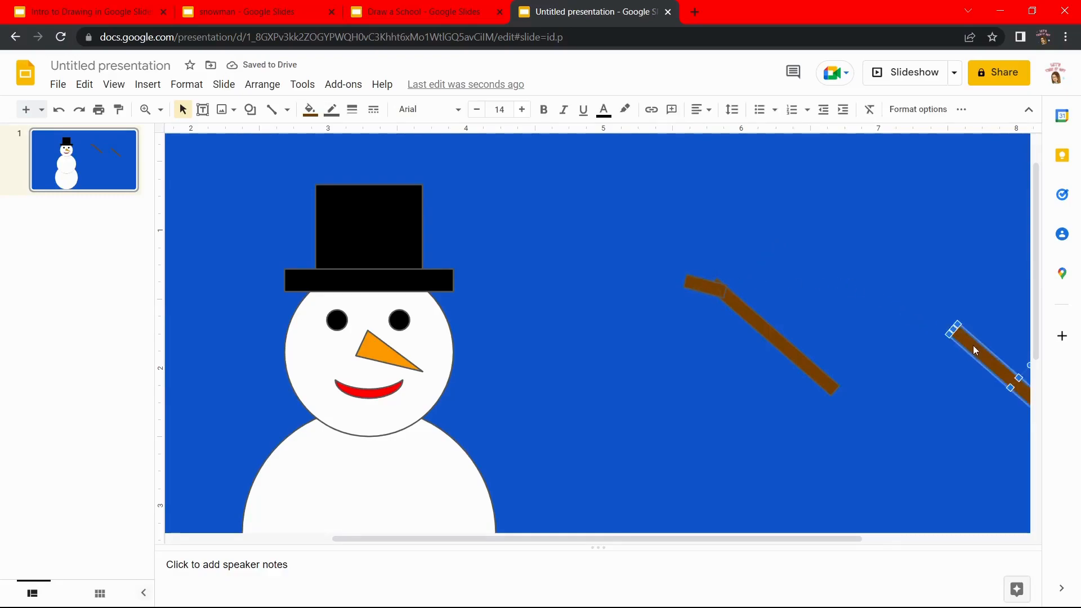
pyautogui.moveTo(974, 350); pyautogui.dragTo(836, 270)
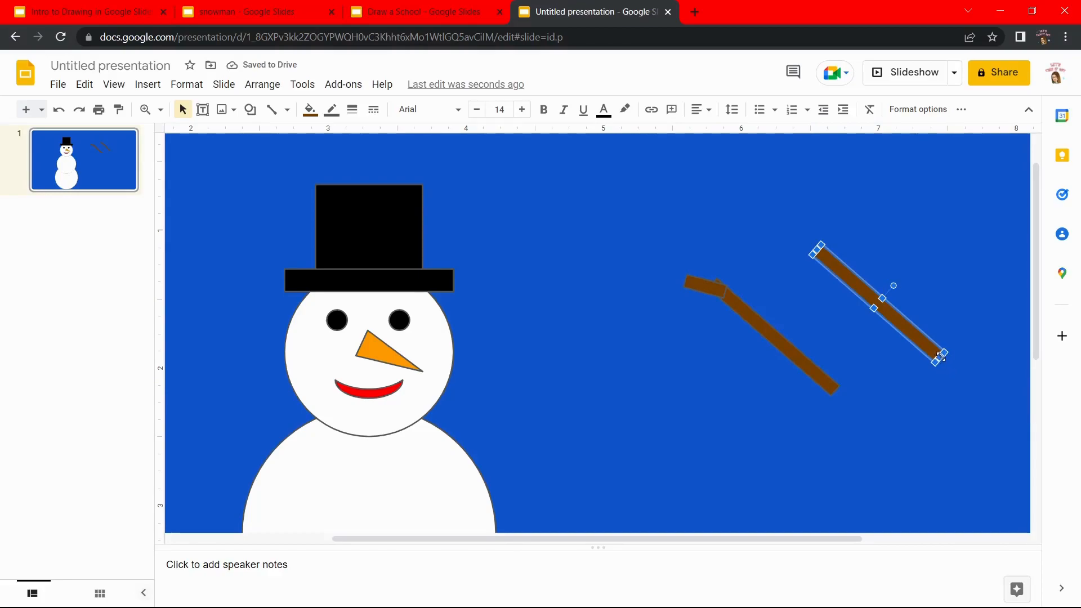
pyautogui.moveTo(899, 324); pyautogui.dragTo(721, 270)
pyautogui.click(779, 257)
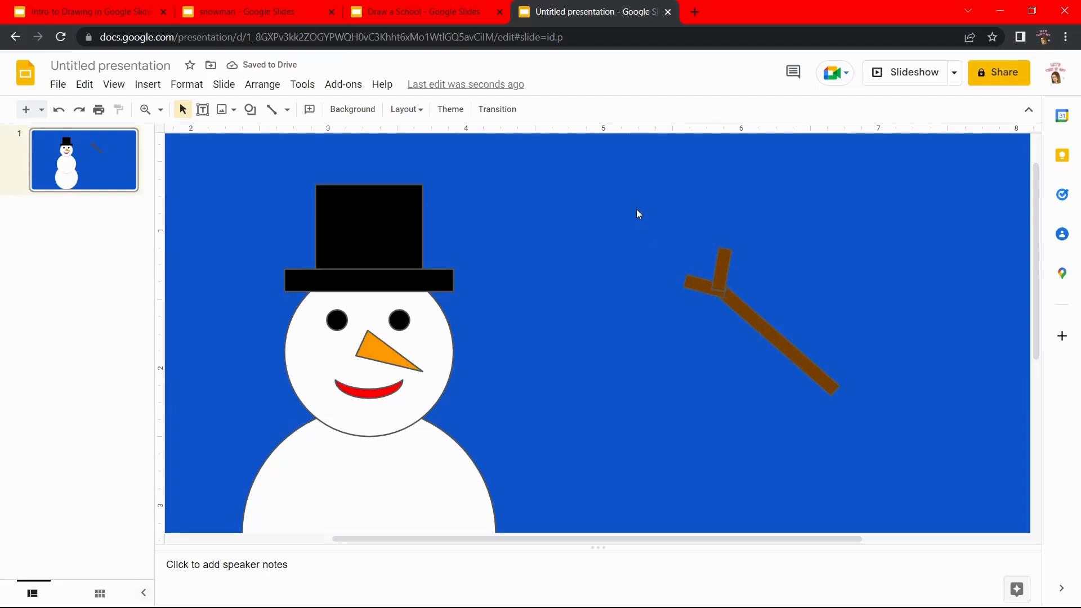
# Step: Group the long stick and its two twigs into a single arm object
pyautogui.moveTo(634, 229); pyautogui.dragTo(897, 431)
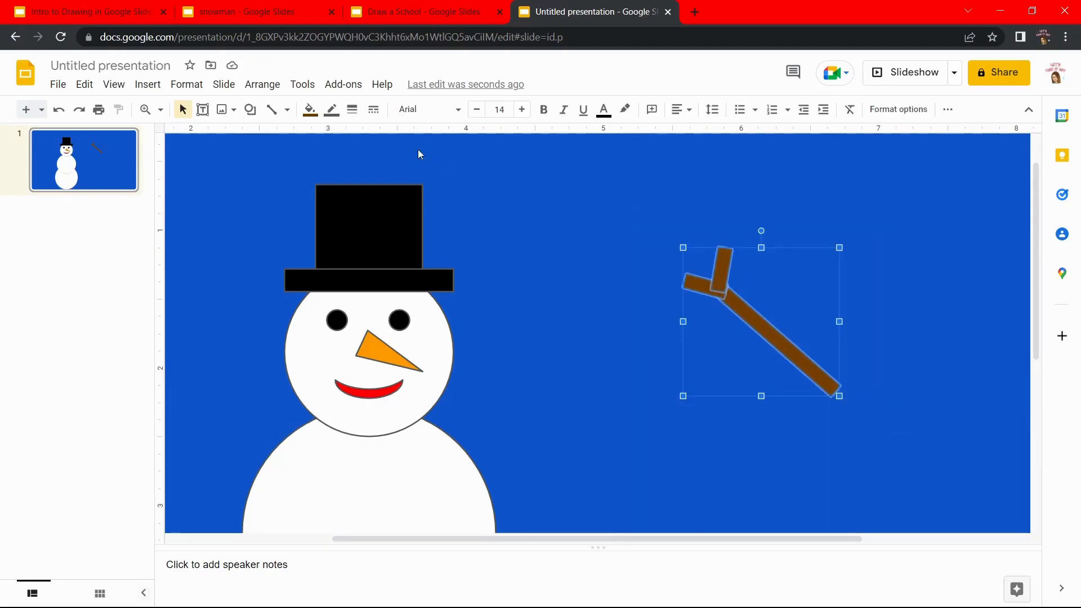
pyautogui.click(260, 84)
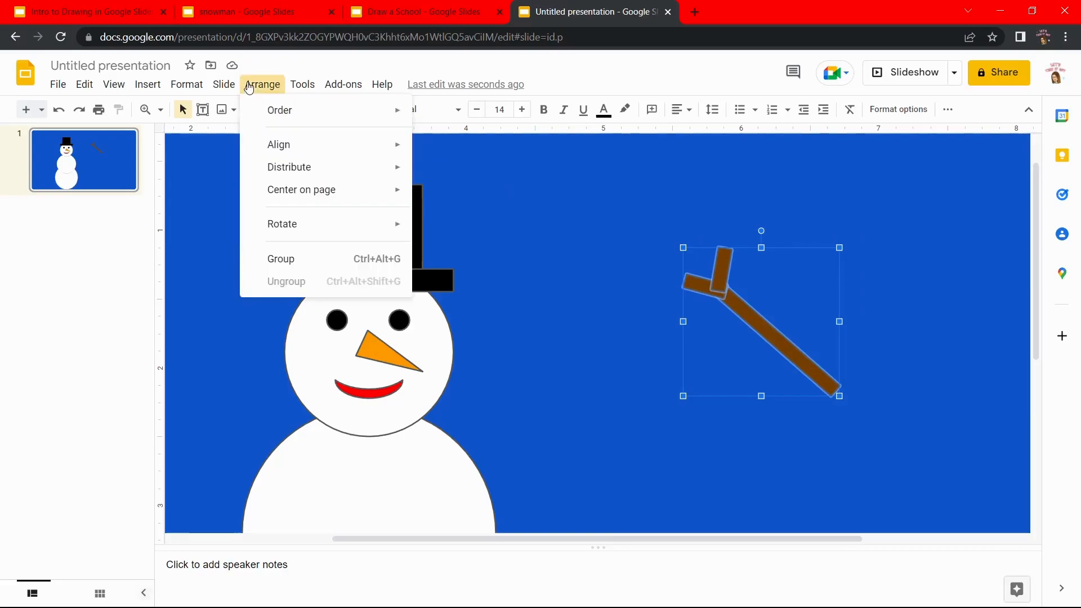
pyautogui.click(281, 258)
pyautogui.click(590, 288)
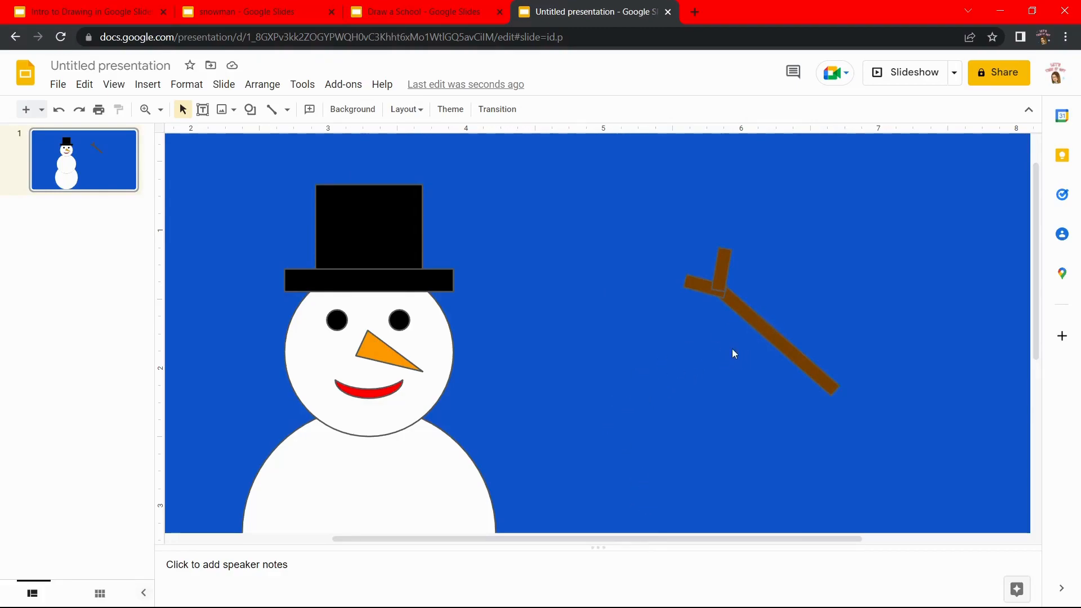
# Step: Duplicate the grouped stick arm and shift the copy right until it is clear of the original
pyautogui.click(755, 316)
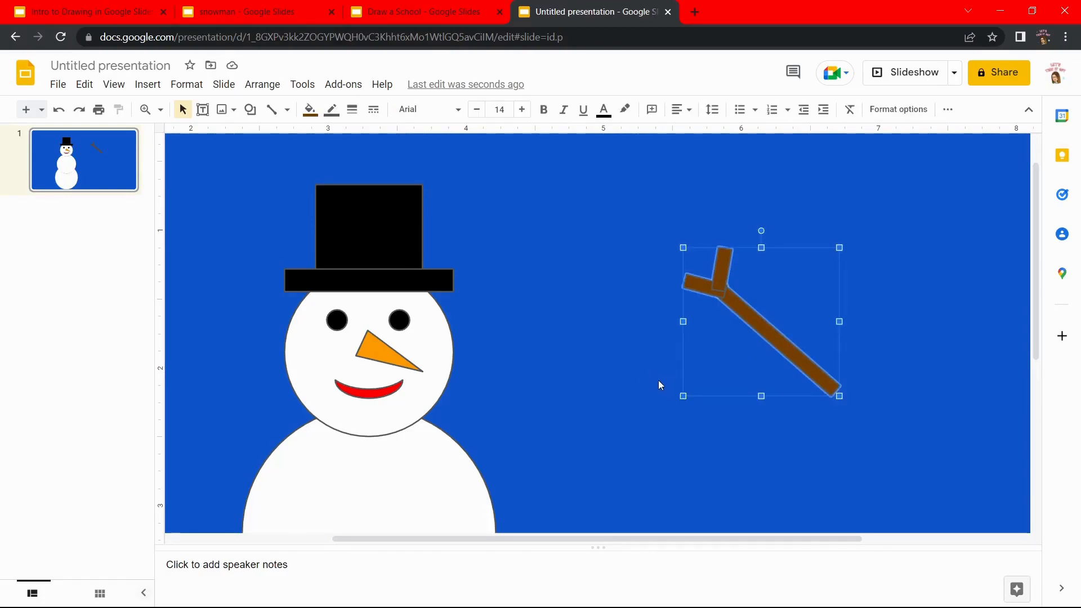
pyautogui.hotkey('ctrl', 'd')
pyautogui.press('Right')
pyautogui.press('Right')
pyautogui.press('Right')
pyautogui.press('Right')
pyautogui.press('Right')
pyautogui.press('Right')
pyautogui.press('Right')
pyautogui.press('Right')
pyautogui.press('Right')
pyautogui.press('Right')
pyautogui.press('Right')
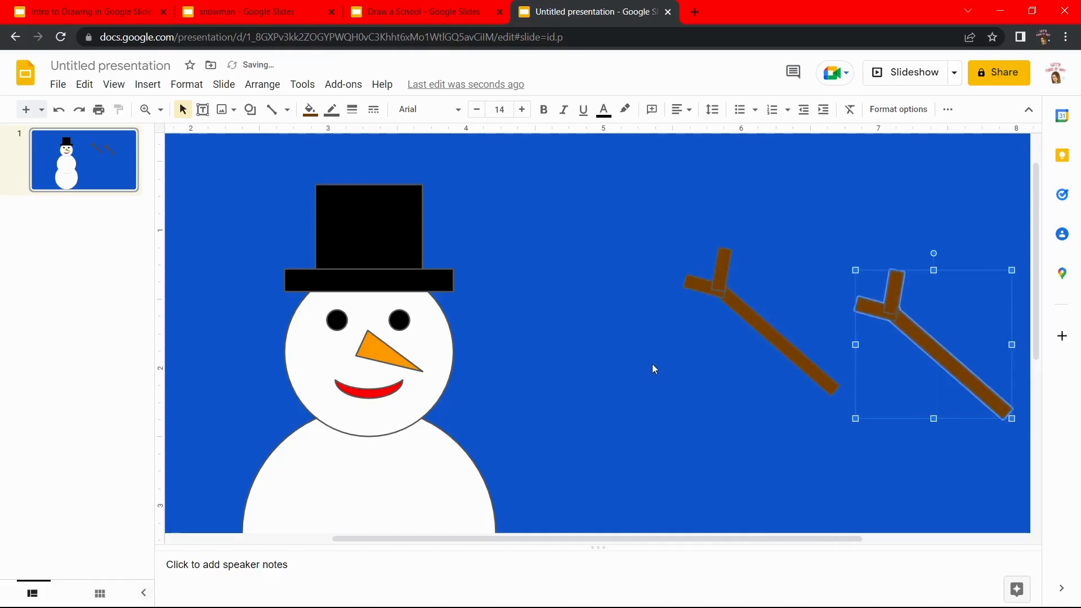
# Step: Fit the whole slide in view and attach the original stick arm to the left side of the snowman's middle ball
pyautogui.click(765, 319)
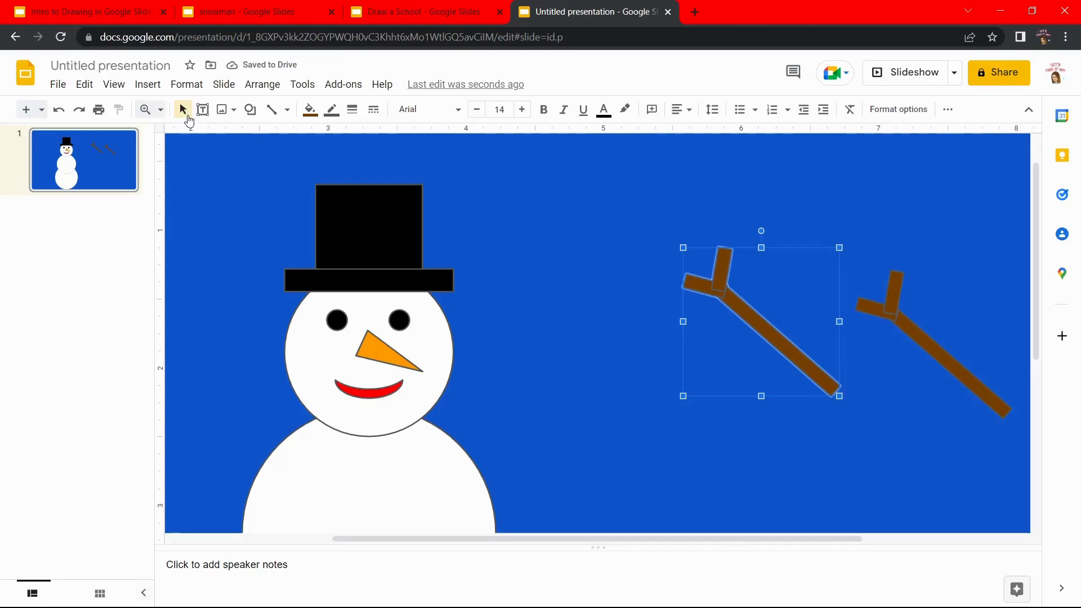
pyautogui.click(160, 111)
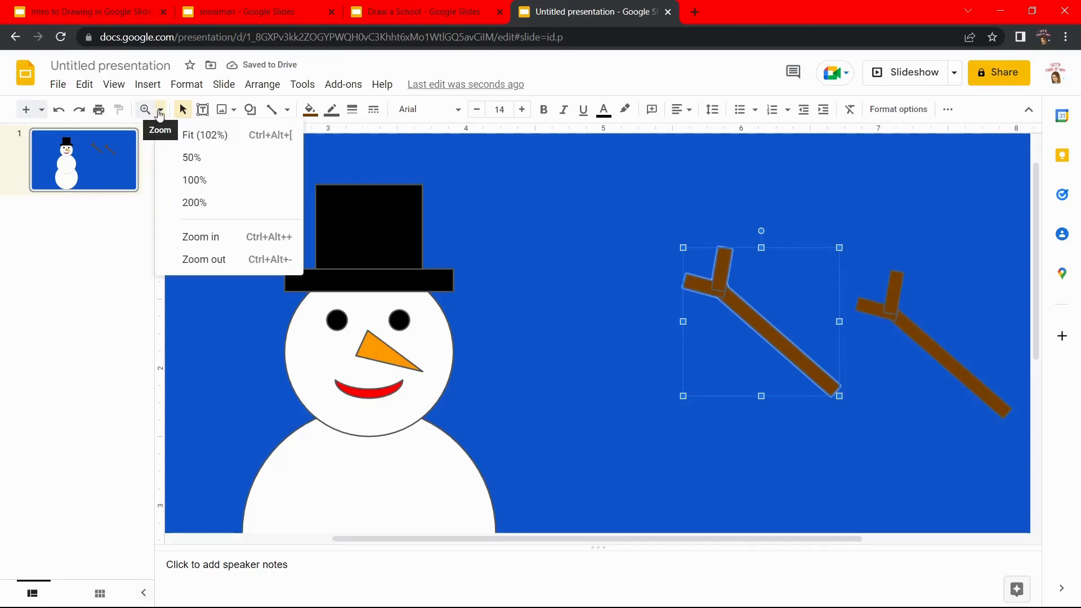
pyautogui.click(182, 135)
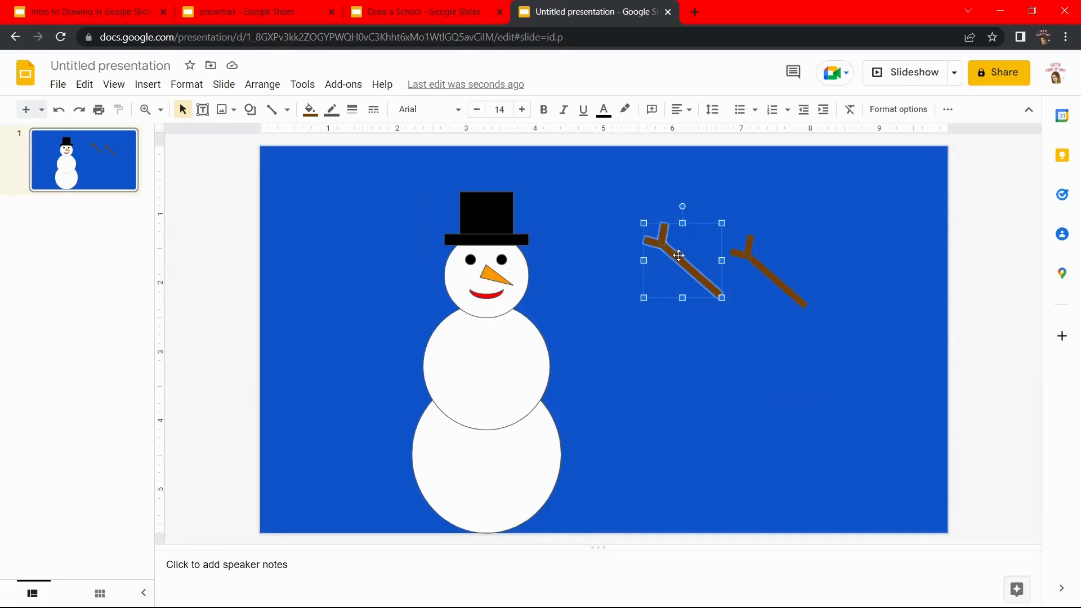
pyautogui.moveTo(678, 255); pyautogui.dragTo(400, 307)
# Step: Rotate the duplicate arm to point up and to the right, and attach it to the right side of the snowman's middle ball
pyautogui.click(787, 277)
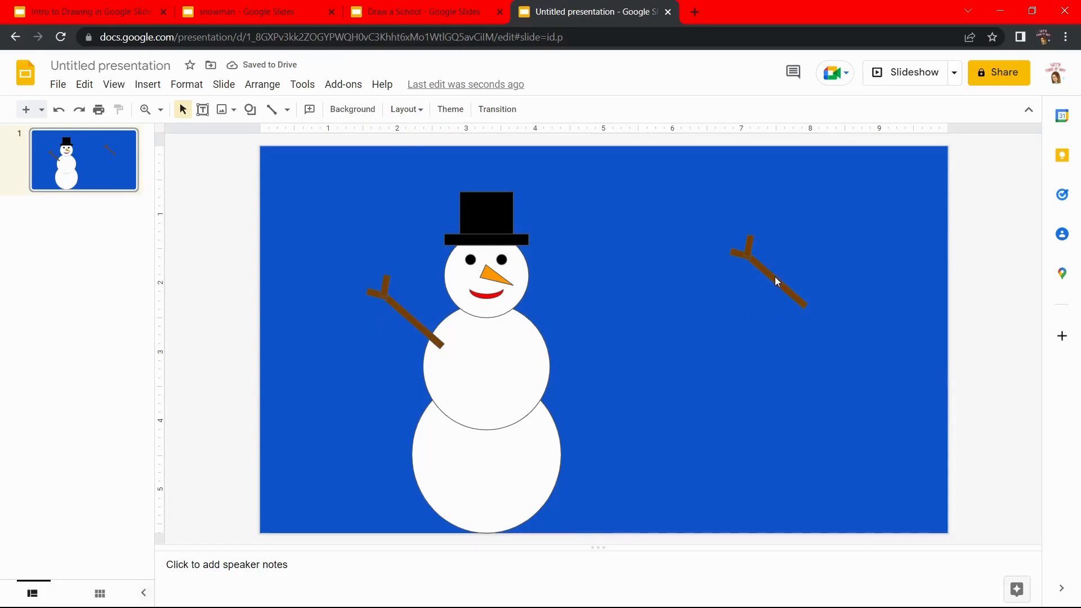
pyautogui.click(775, 275)
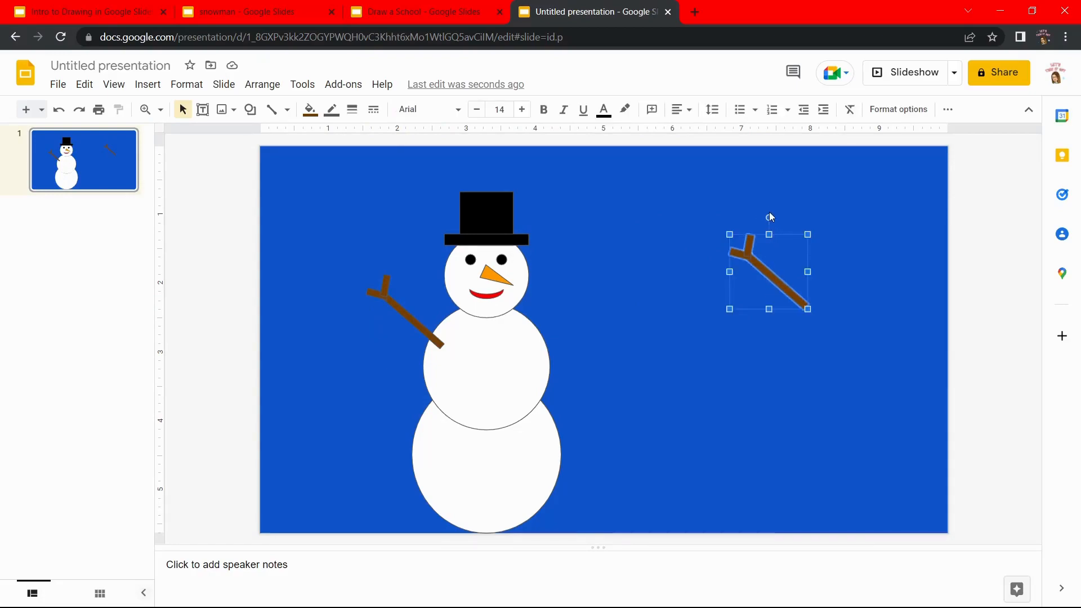
pyautogui.moveTo(769, 217); pyautogui.dragTo(839, 302)
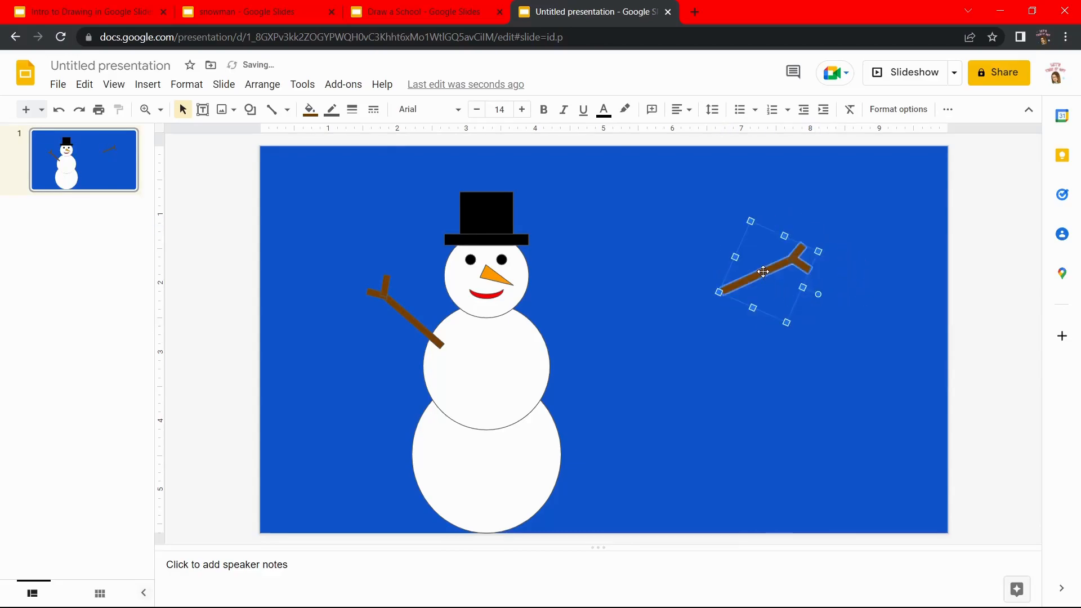
pyautogui.moveTo(761, 273); pyautogui.dragTo(565, 327)
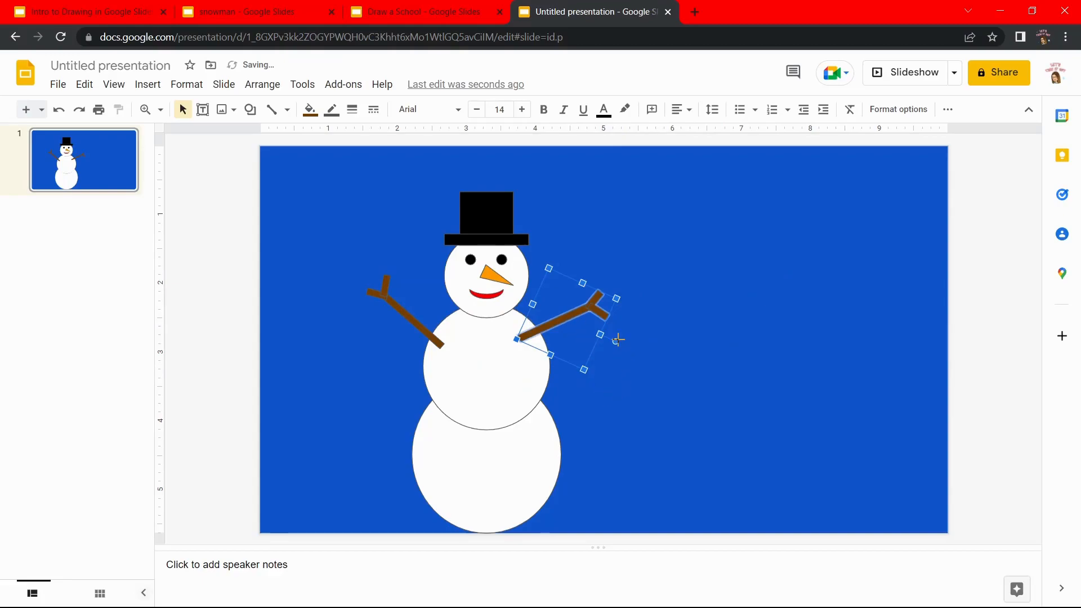
pyautogui.moveTo(617, 342); pyautogui.dragTo(570, 311)
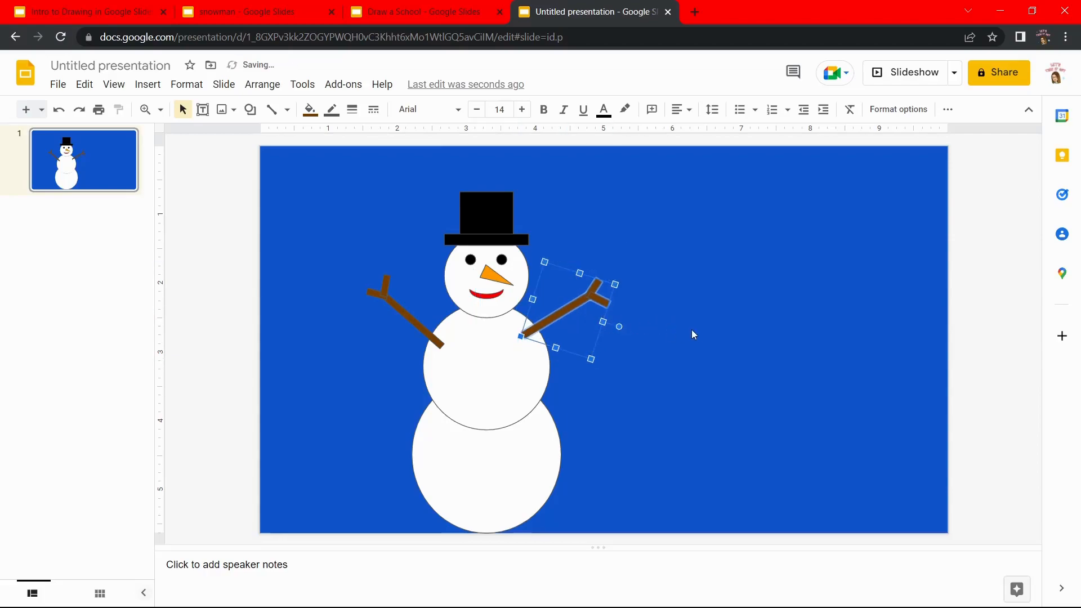
pyautogui.click(693, 330)
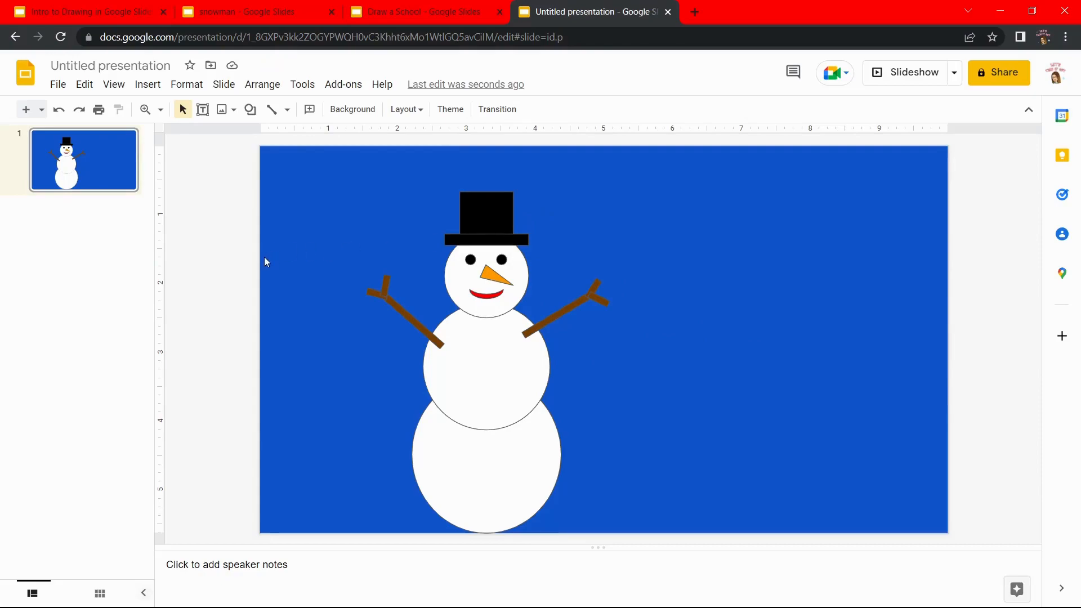
# Step: Draw a wave shape about 1.7 inches wide in the empty area beside the snowman and fill it with red
pyautogui.click(249, 109)
pyautogui.moveTo(265, 136)
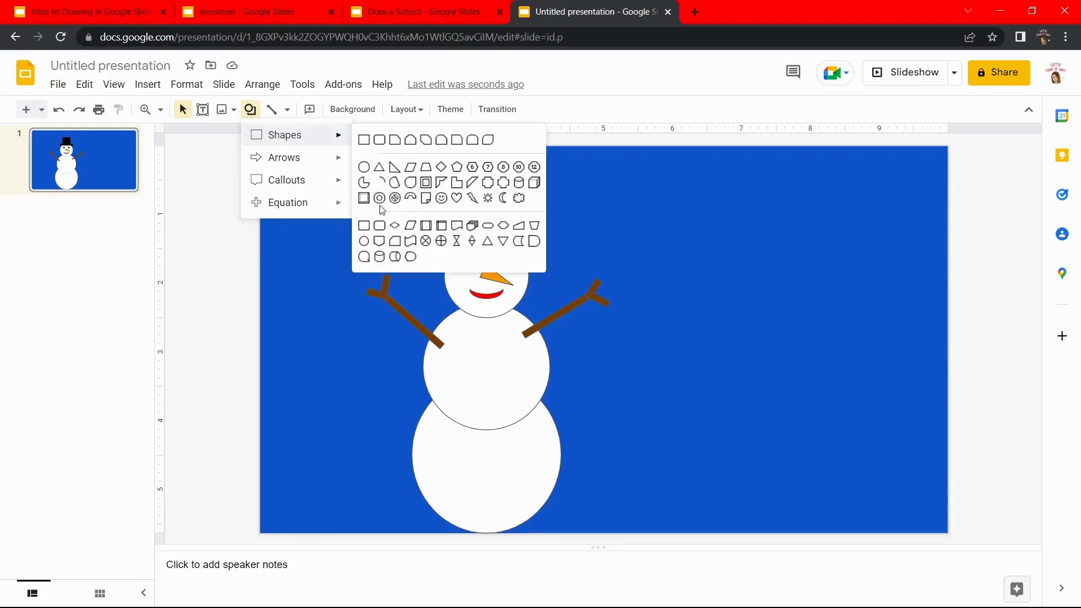
pyautogui.click(411, 244)
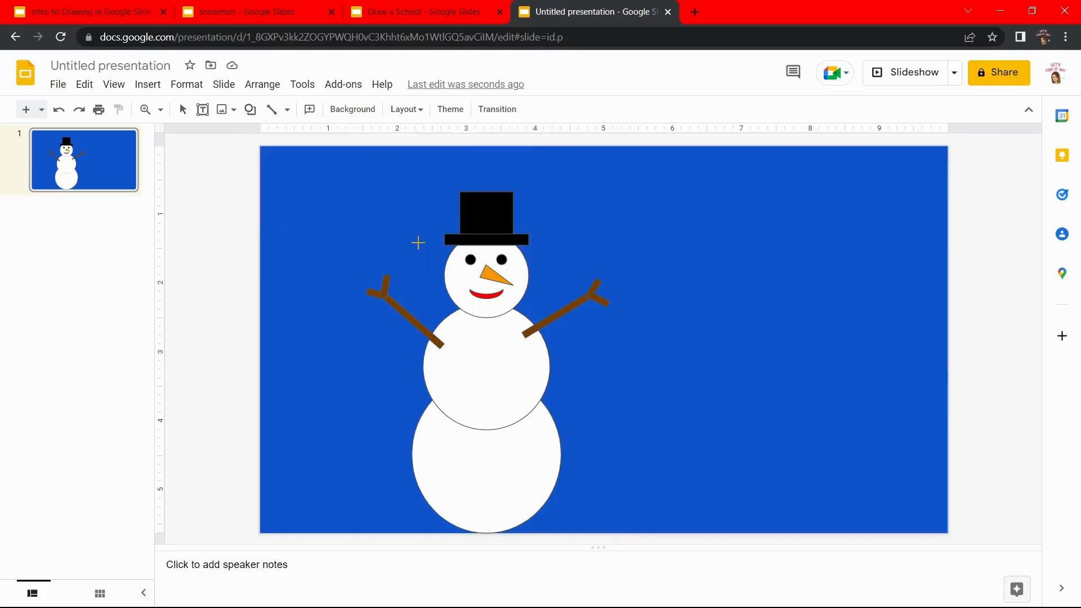
pyautogui.click(754, 298)
pyautogui.moveTo(741, 257); pyautogui.dragTo(832, 232)
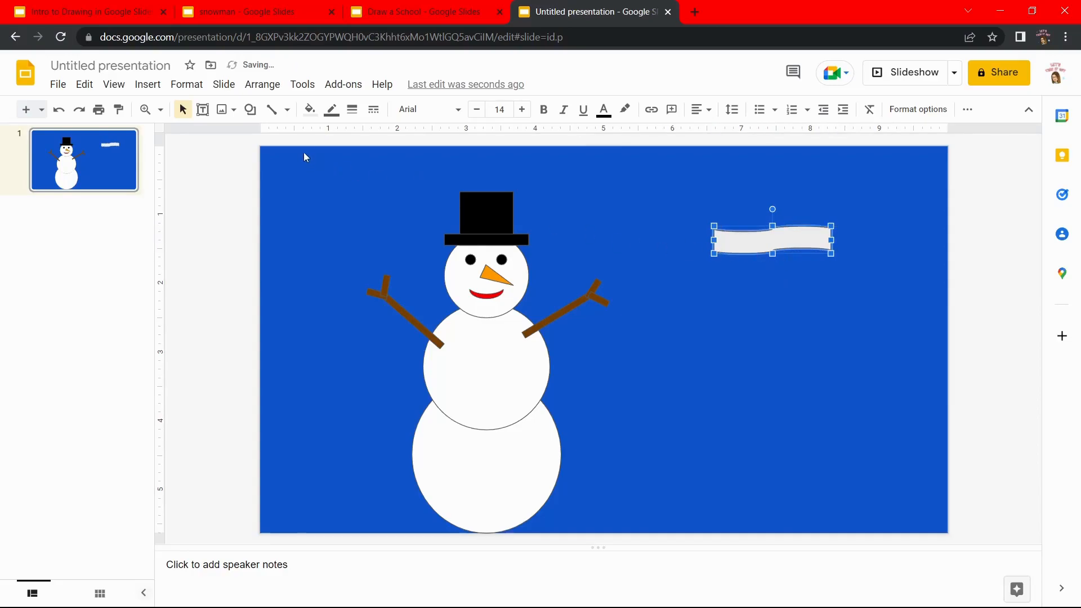
pyautogui.click(309, 109)
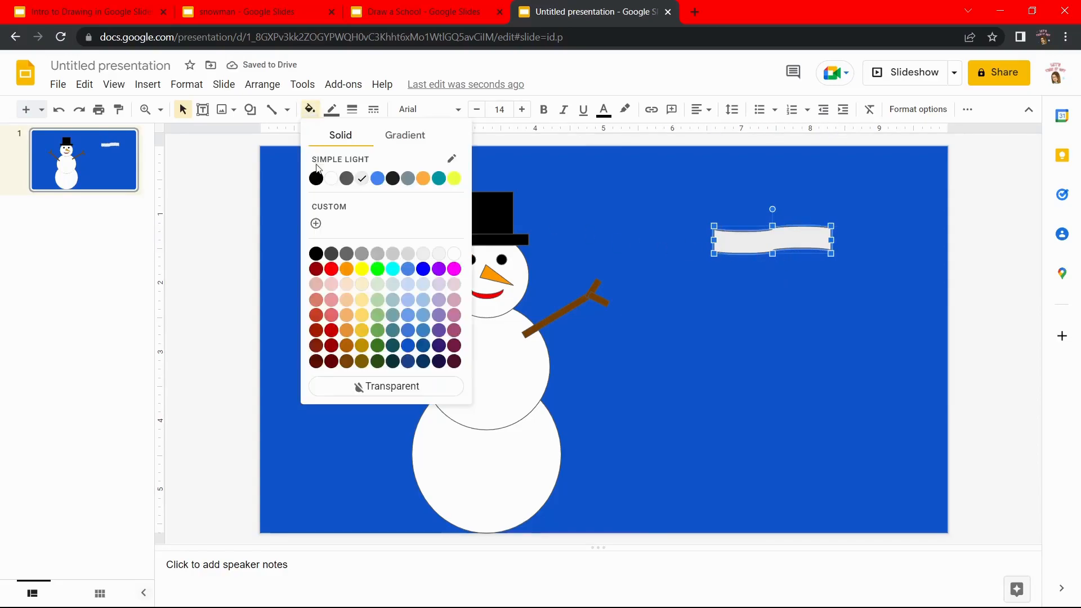
pyautogui.click(332, 271)
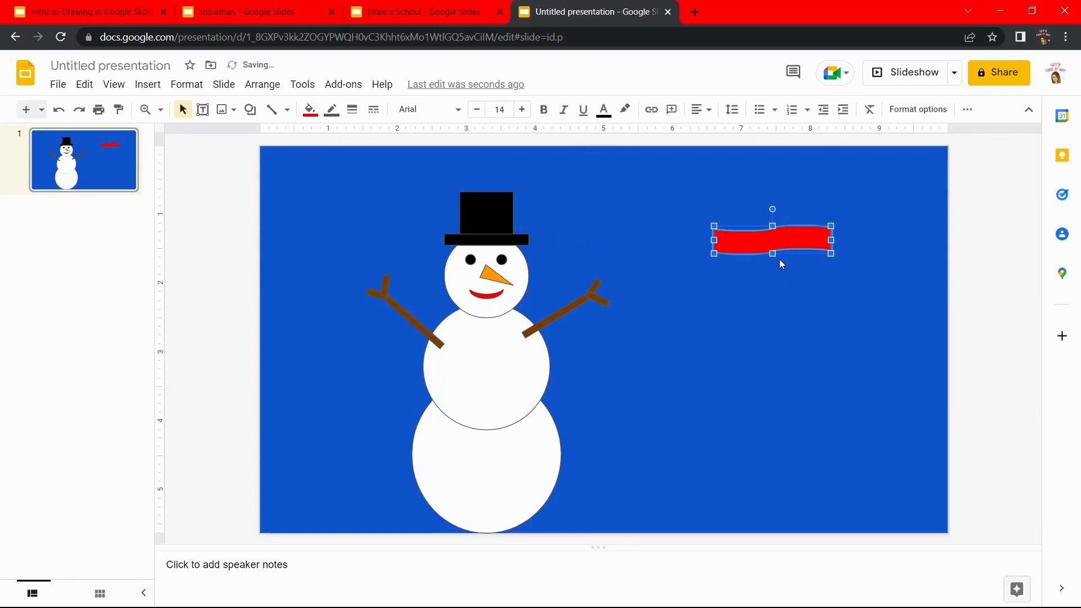
# Step: Place the red wave across the snowman's neck as a slightly thinner scarf, and hang a vertical duplicate from its left end
pyautogui.moveTo(771, 246); pyautogui.dragTo(513, 314)
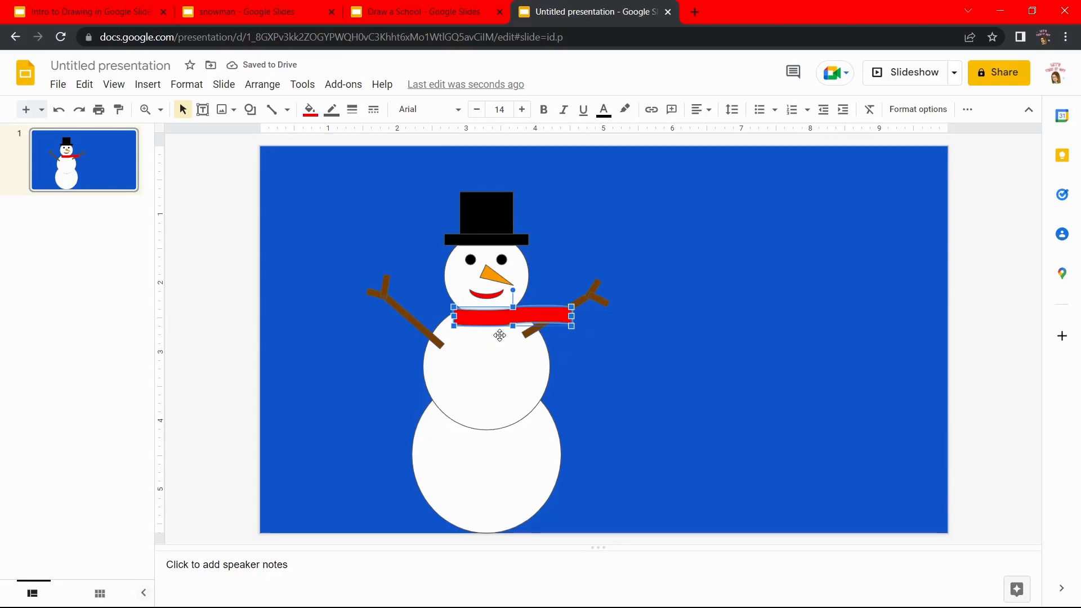
pyautogui.hotkey('ctrl', 'd')
pyautogui.moveTo(544, 332); pyautogui.dragTo(535, 386)
pyautogui.moveTo(470, 353)
pyautogui.mouseDown()
pyautogui.moveTo(462, 341)
pyautogui.moveTo(480, 349)
pyautogui.mouseUp()
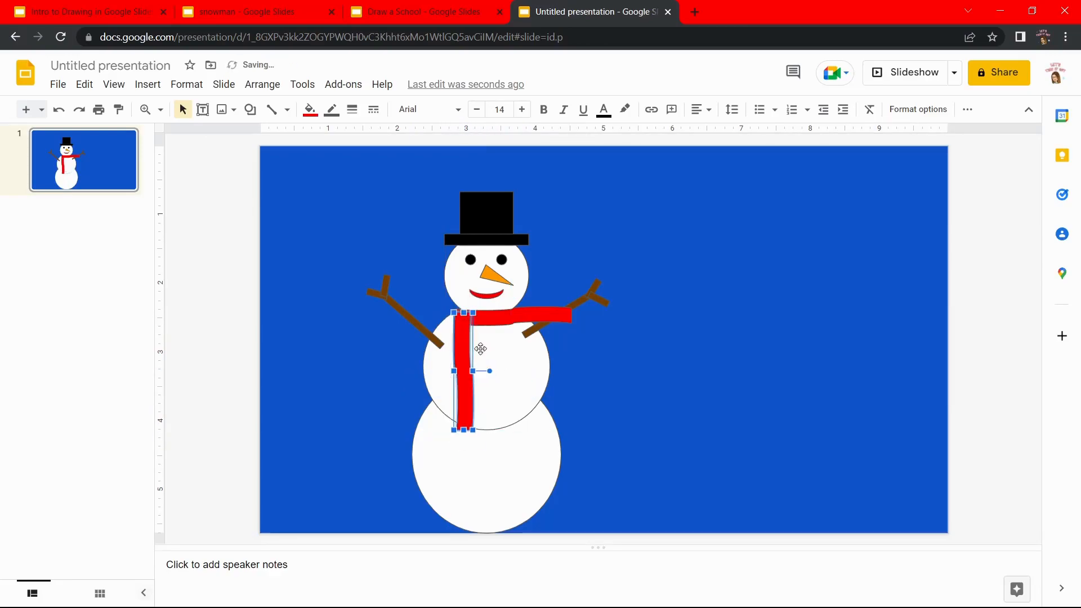
pyautogui.click(701, 386)
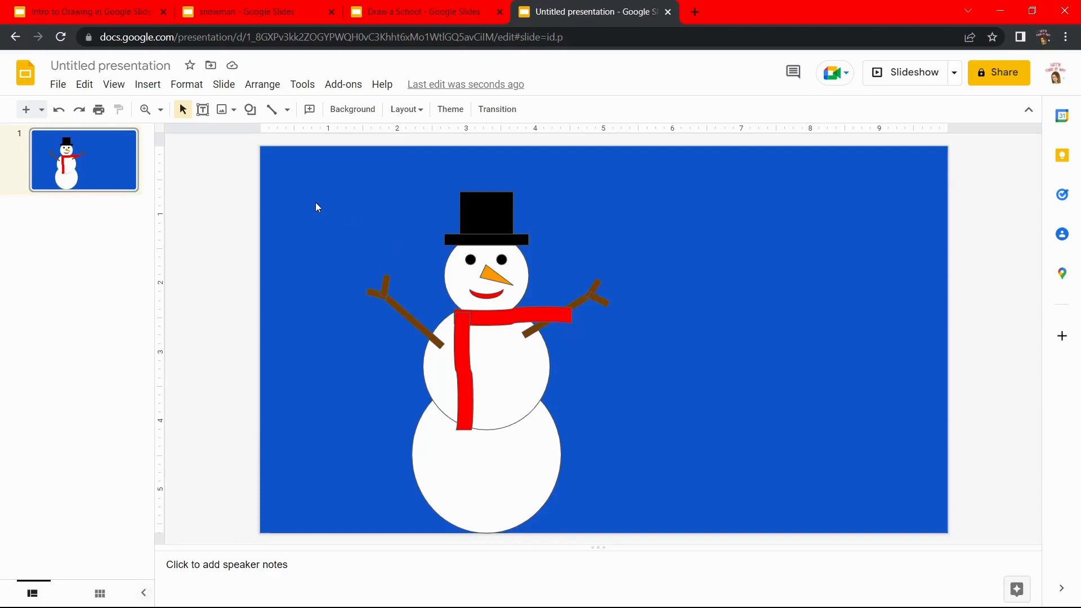
pyautogui.click(493, 274)
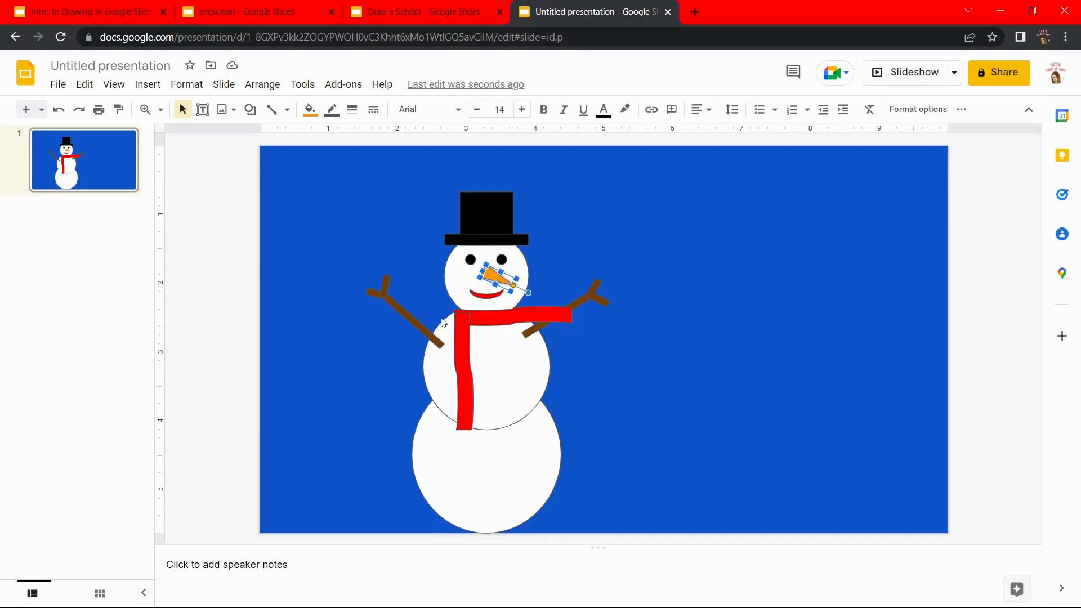
pyautogui.click(485, 365)
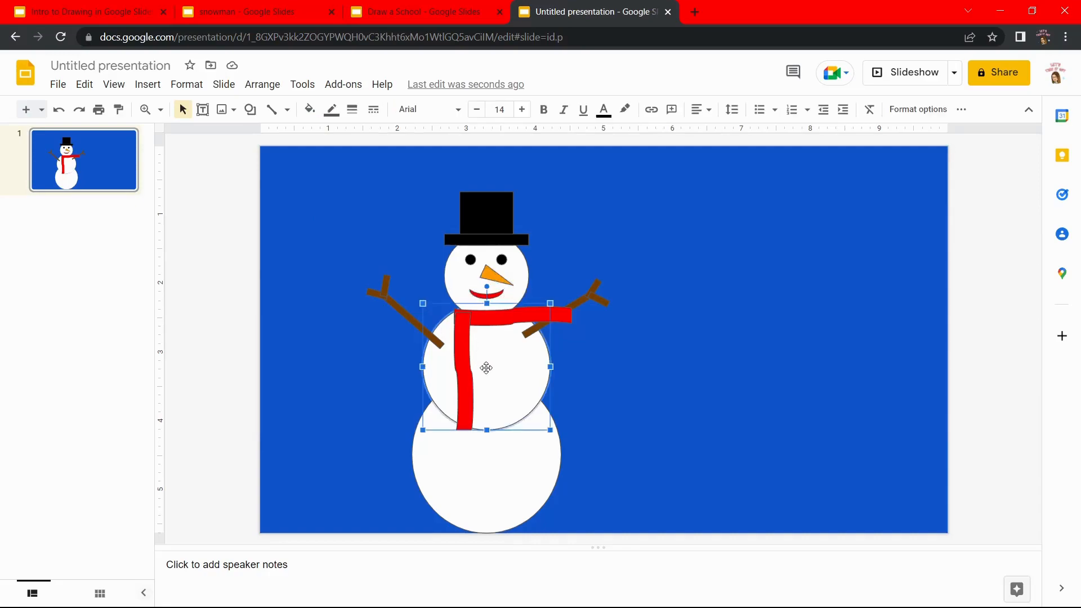
pyautogui.click(381, 211)
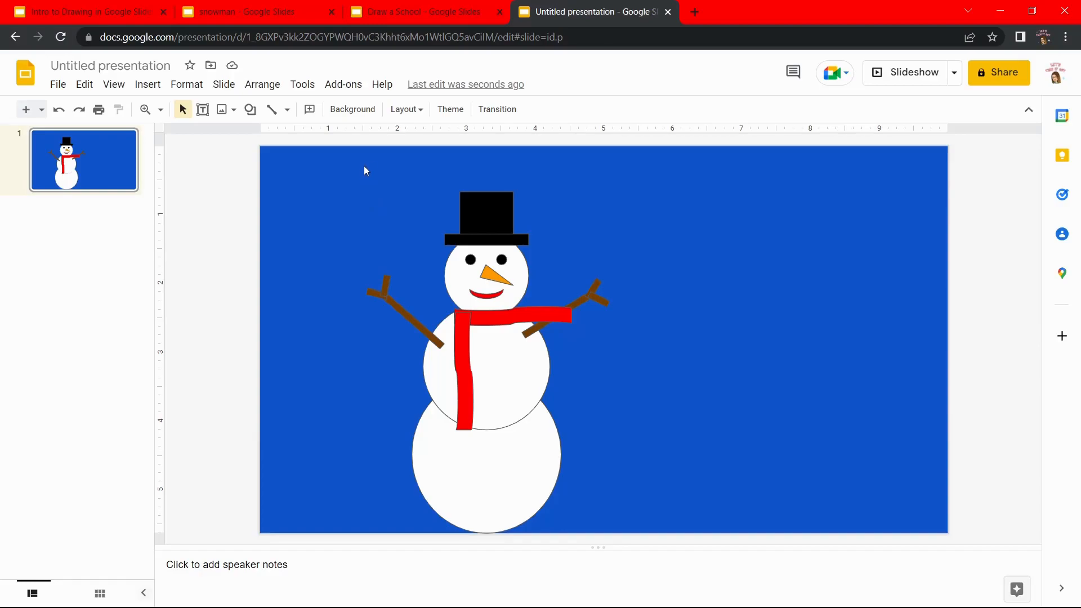
# Step: Set the border colour of all the snowman's shapes to transparent to remove their outlines
pyautogui.moveTo(364, 165); pyautogui.dragTo(638, 536)
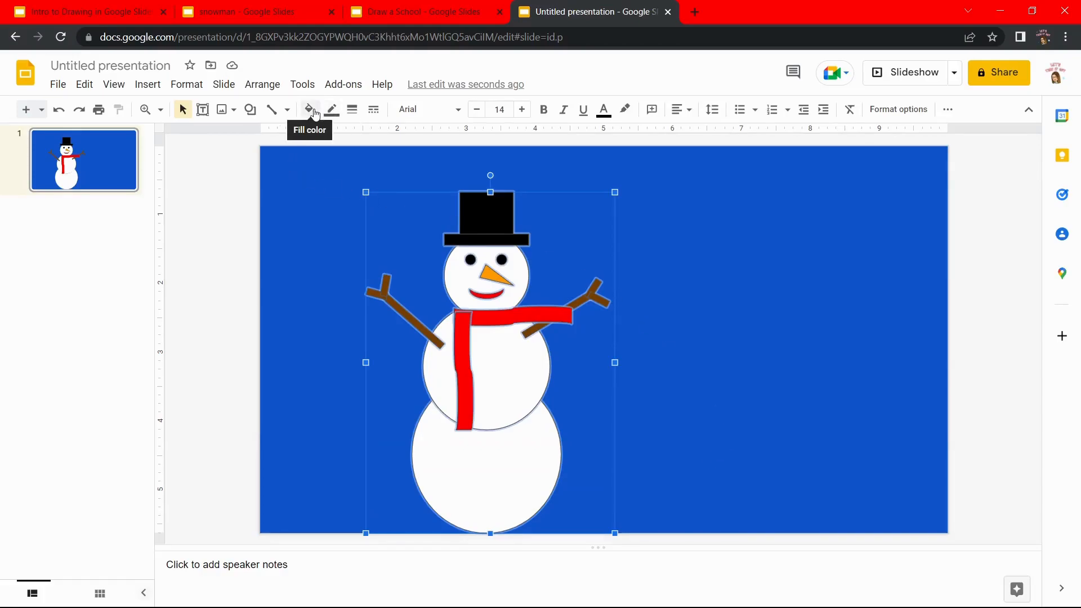
pyautogui.click(331, 111)
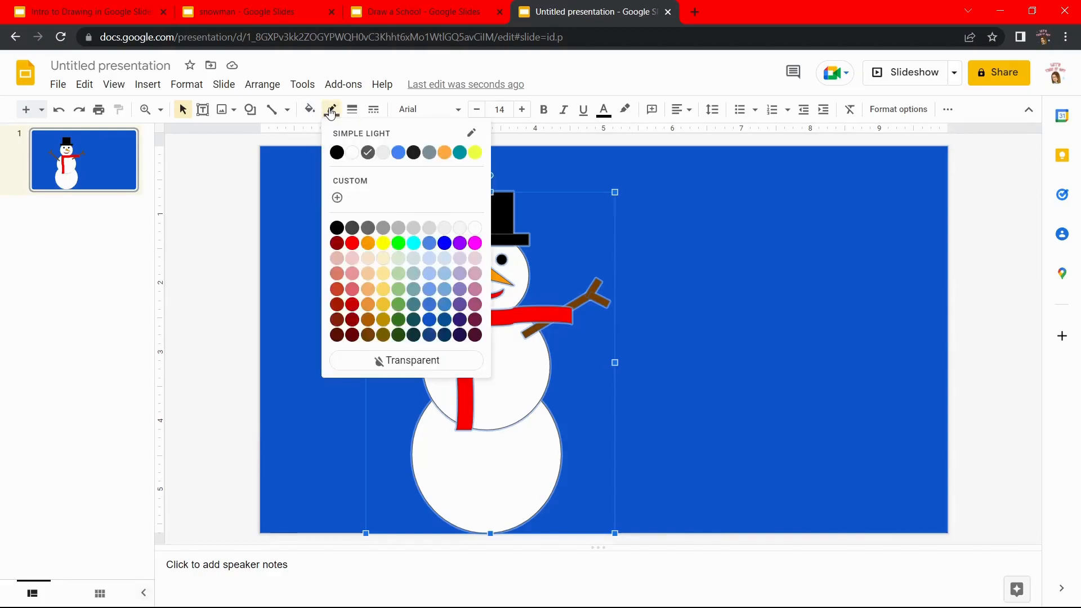
pyautogui.click(384, 363)
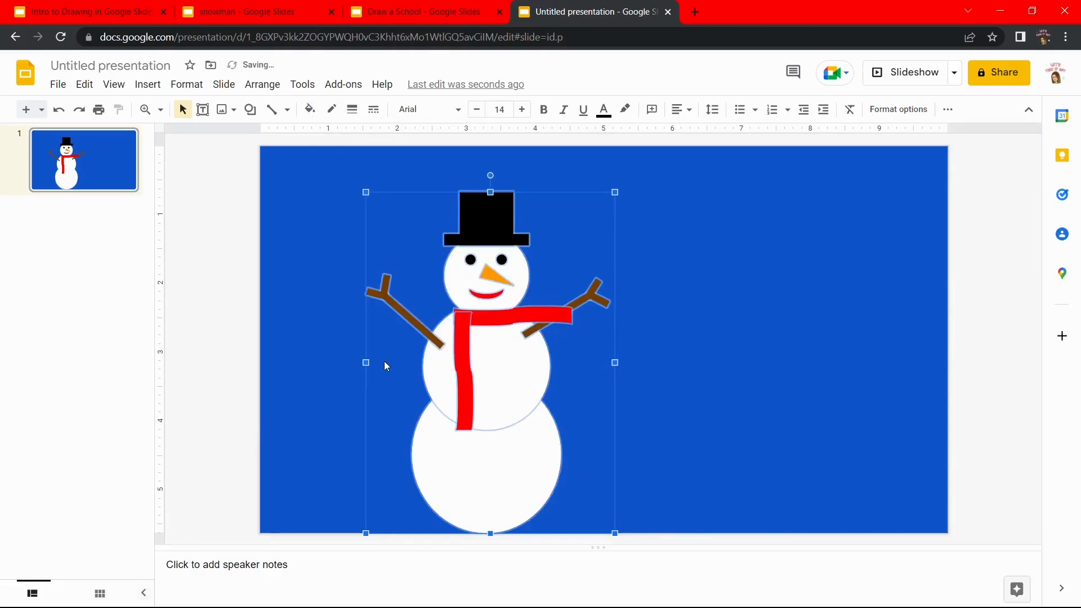
pyautogui.click(322, 364)
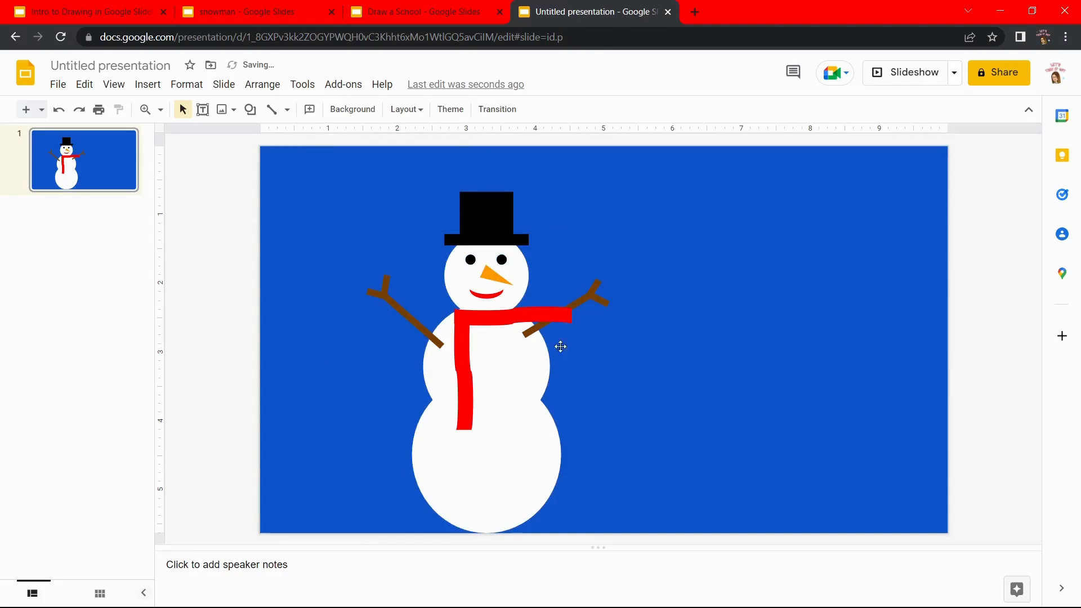
# Step: Group all the snowman's parts, including hat, scarf and arms, into one object
pyautogui.moveTo(386, 165); pyautogui.dragTo(623, 516)
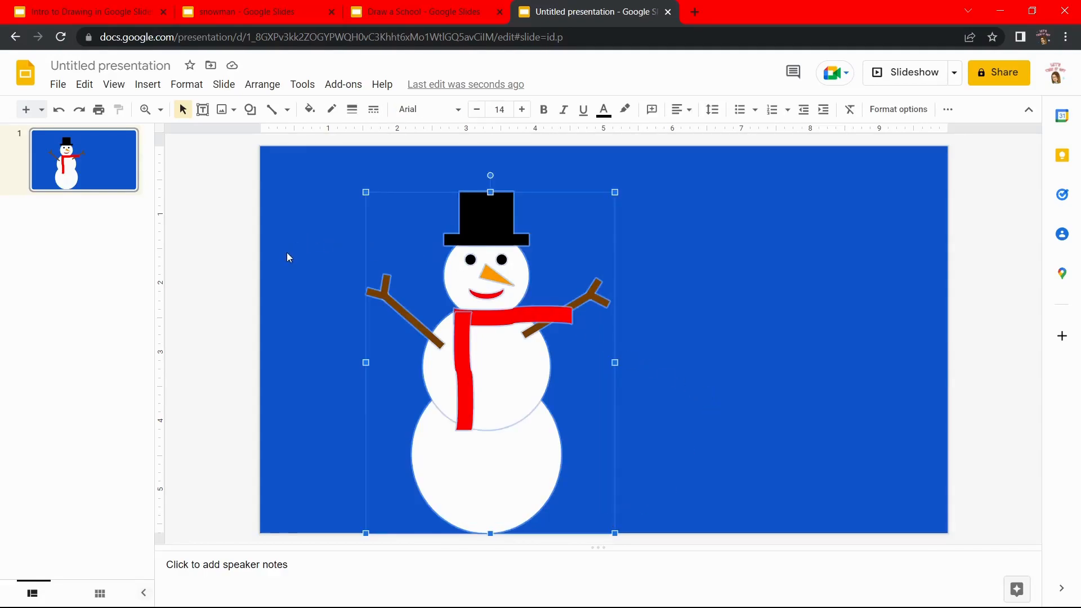
pyautogui.click(263, 89)
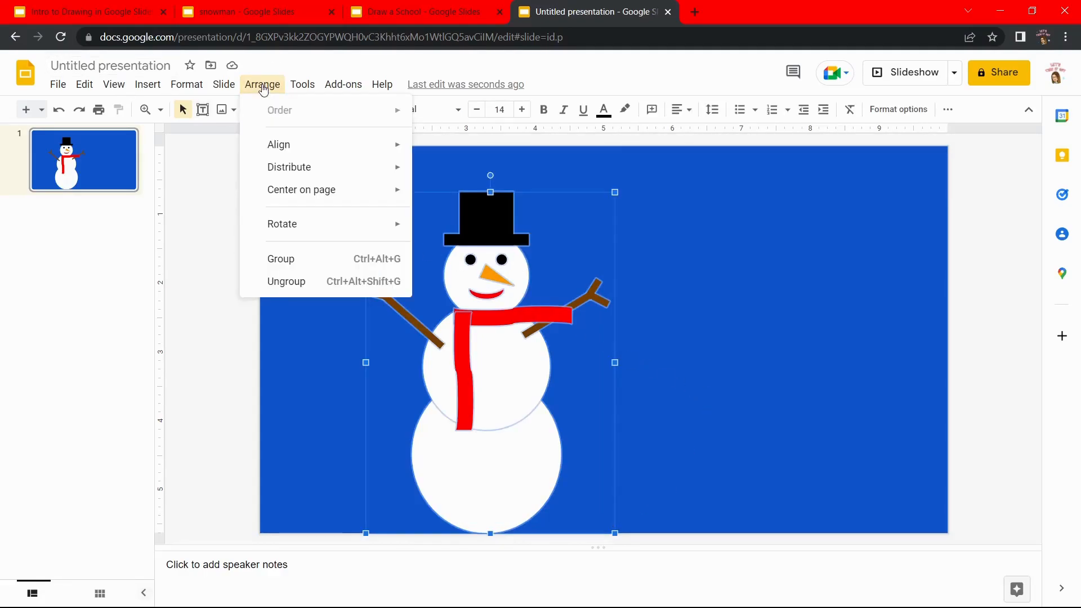
pyautogui.click(278, 259)
pyautogui.click(737, 241)
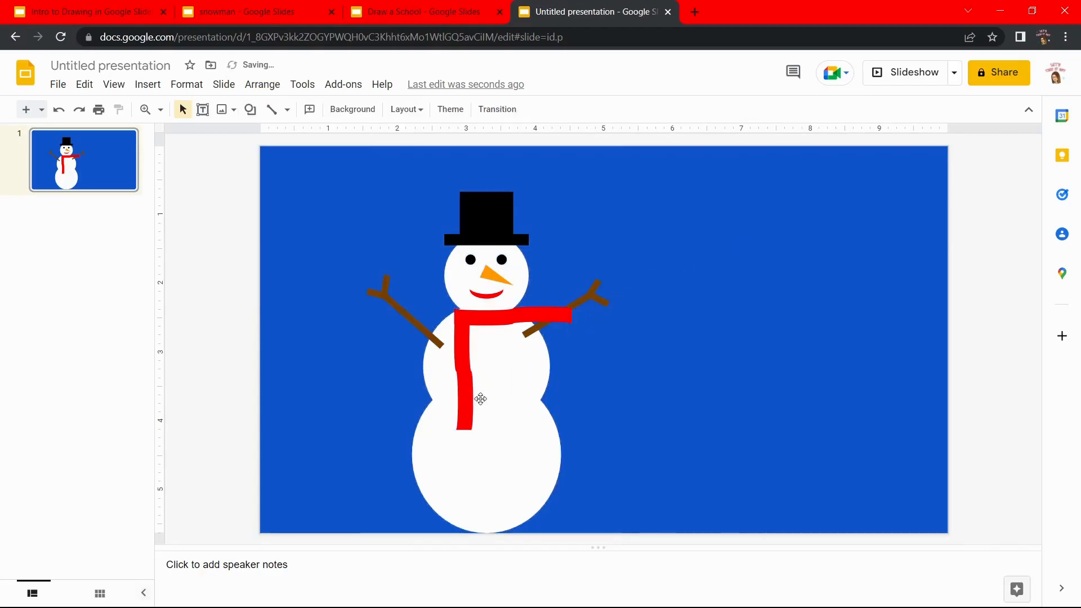
# Step: Move the grouped snowman to the right part of the slide, standing on its lower edge
pyautogui.click(481, 403)
pyautogui.moveTo(488, 402); pyautogui.dragTo(397, 405)
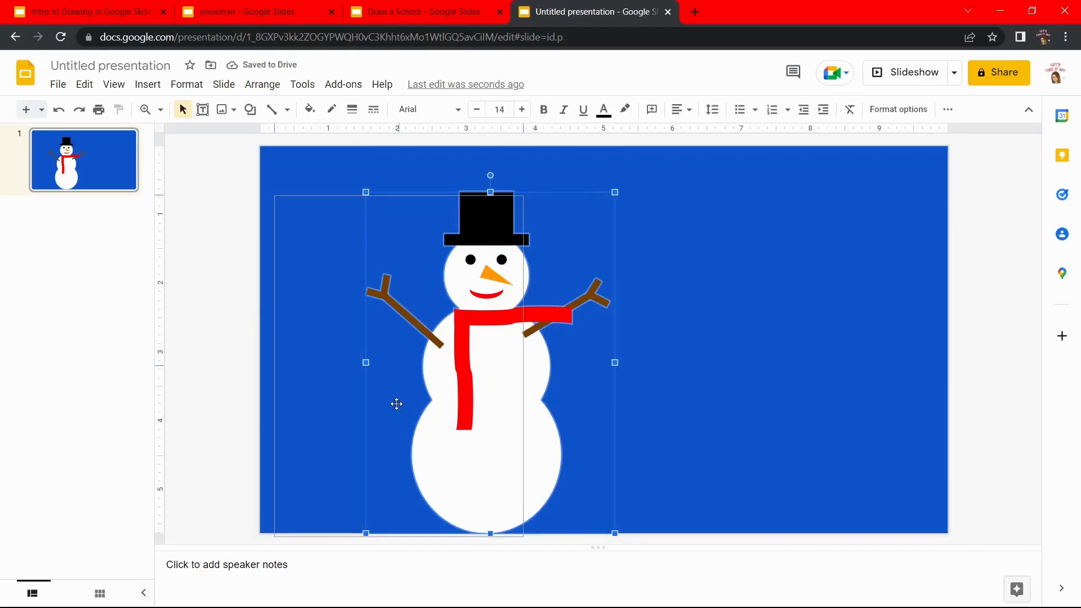
pyautogui.moveTo(538, 389); pyautogui.dragTo(758, 407)
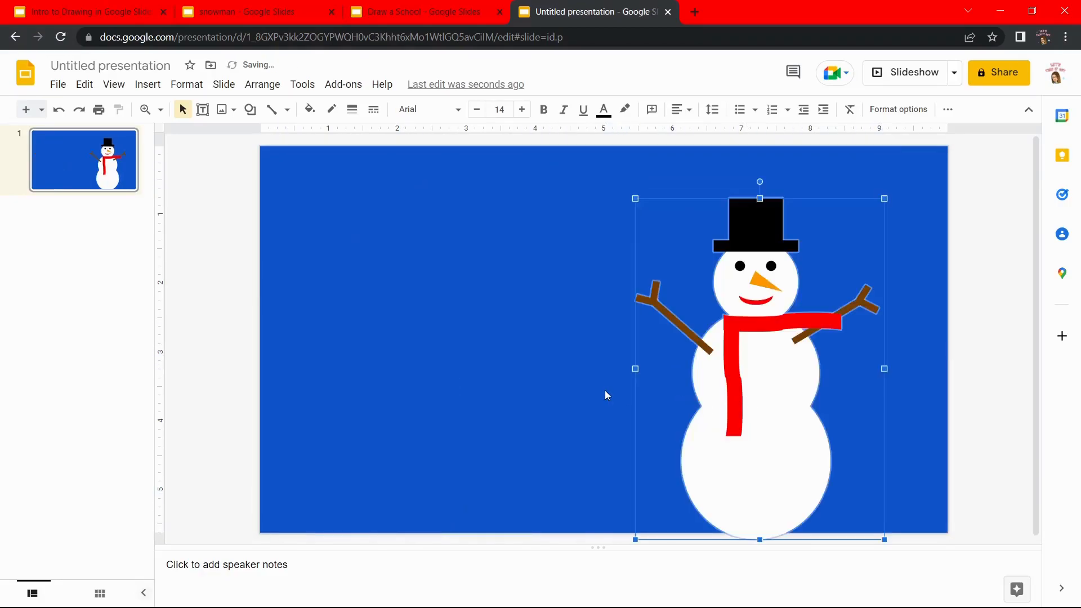
pyautogui.click(457, 373)
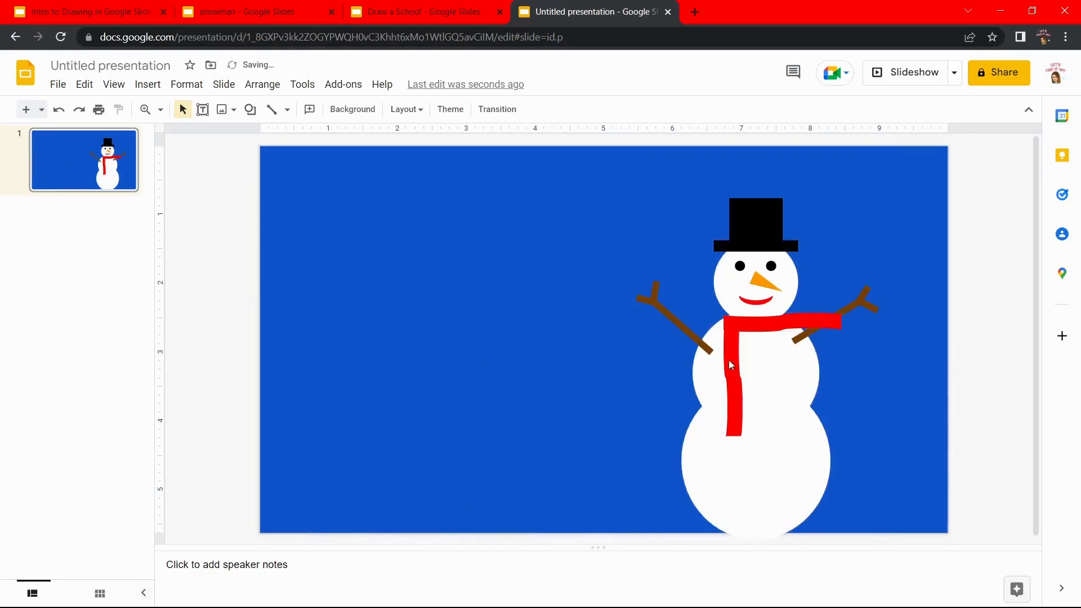
# Step: Duplicate the snowman, shrink the copy to about two thirds size, and stand it beside the original near the slide's middle
pyautogui.click(755, 388)
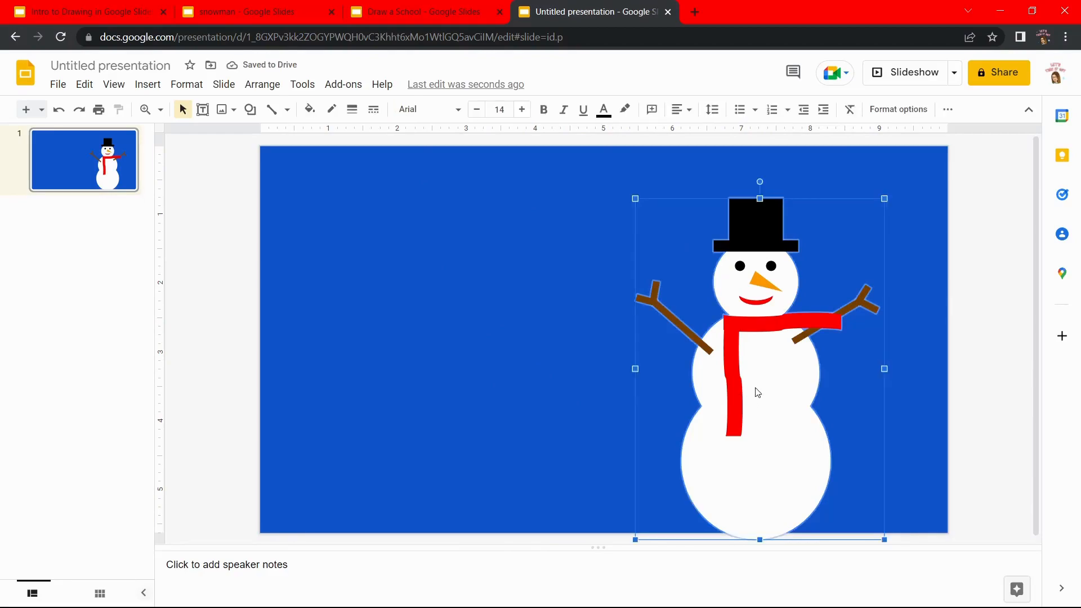
pyautogui.hotkey('ctrl', 'd')
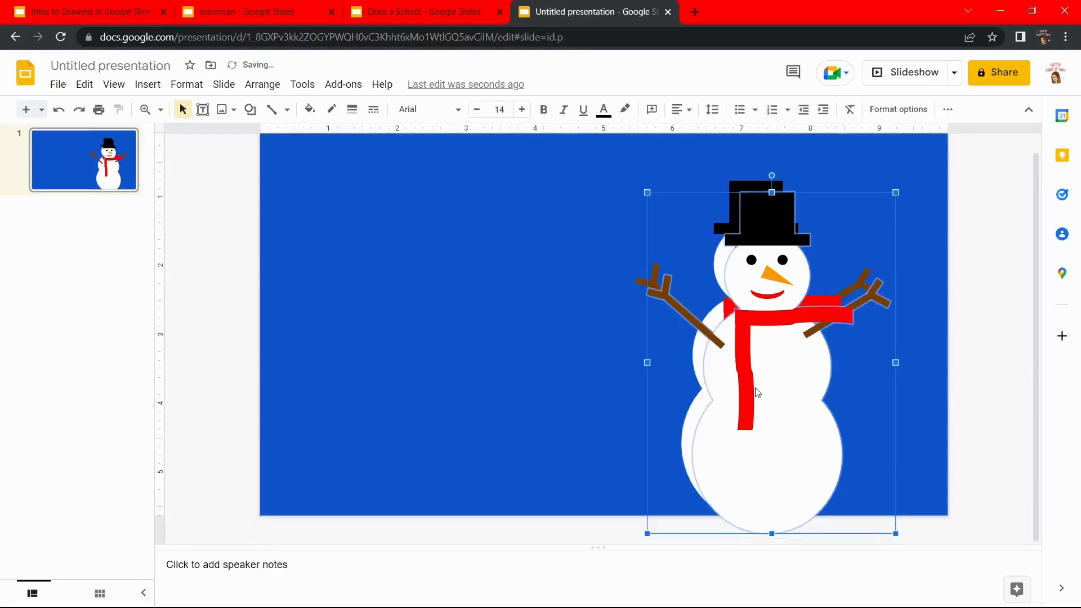
pyautogui.moveTo(757, 392); pyautogui.dragTo(507, 365)
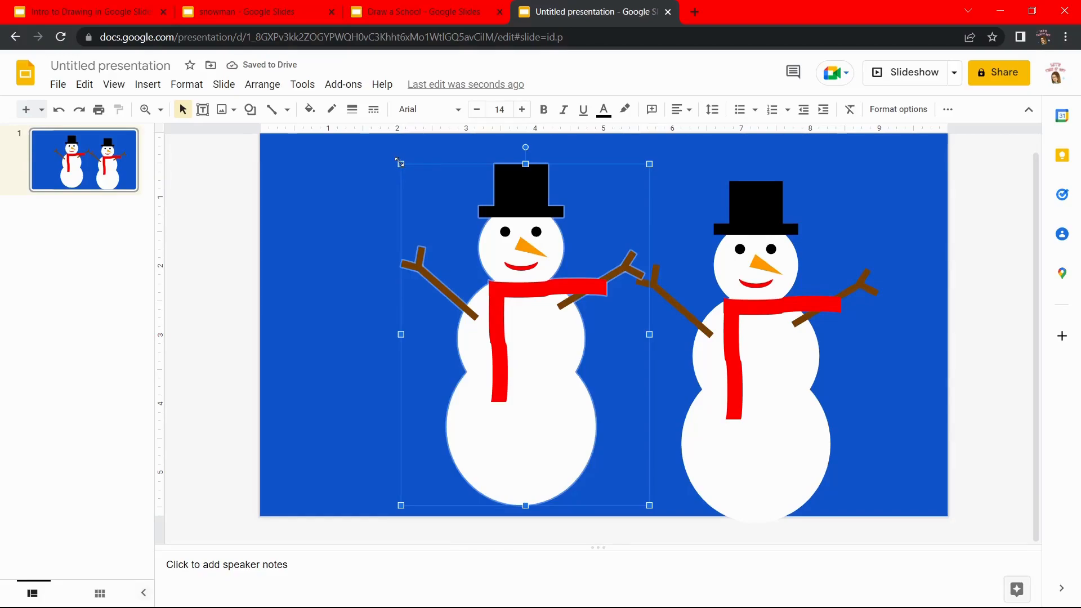
pyautogui.moveTo(400, 162); pyautogui.dragTo(487, 281)
pyautogui.moveTo(576, 398); pyautogui.dragTo(539, 397)
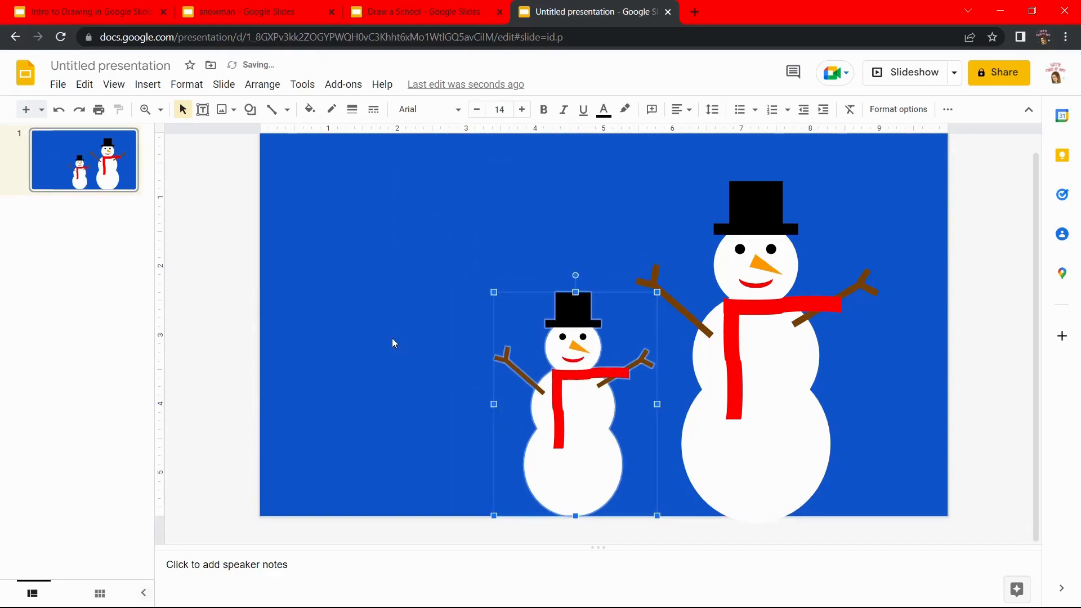
pyautogui.click(394, 342)
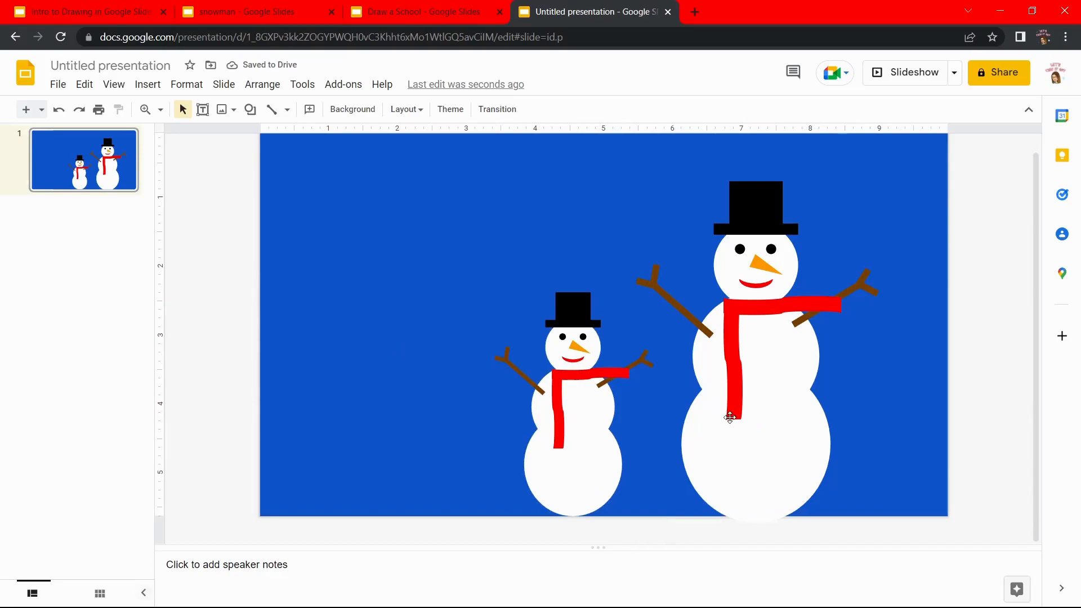
# Step: Duplicate the large snowman and place the full-size copy on the left side of the slide, beyond the small one
pyautogui.click(698, 412)
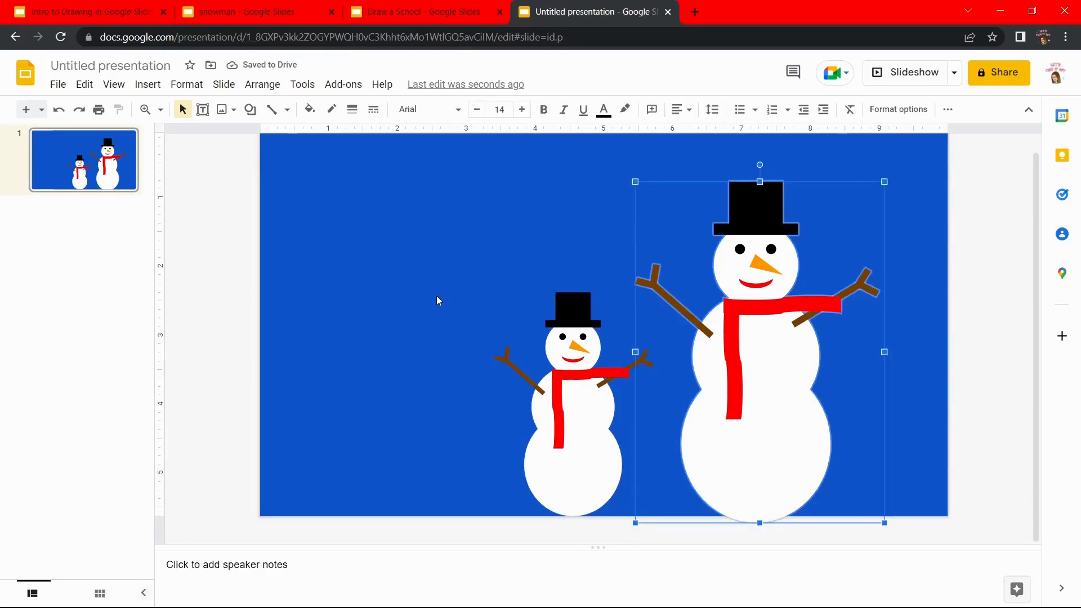
pyautogui.hotkey('ctrl', 'd')
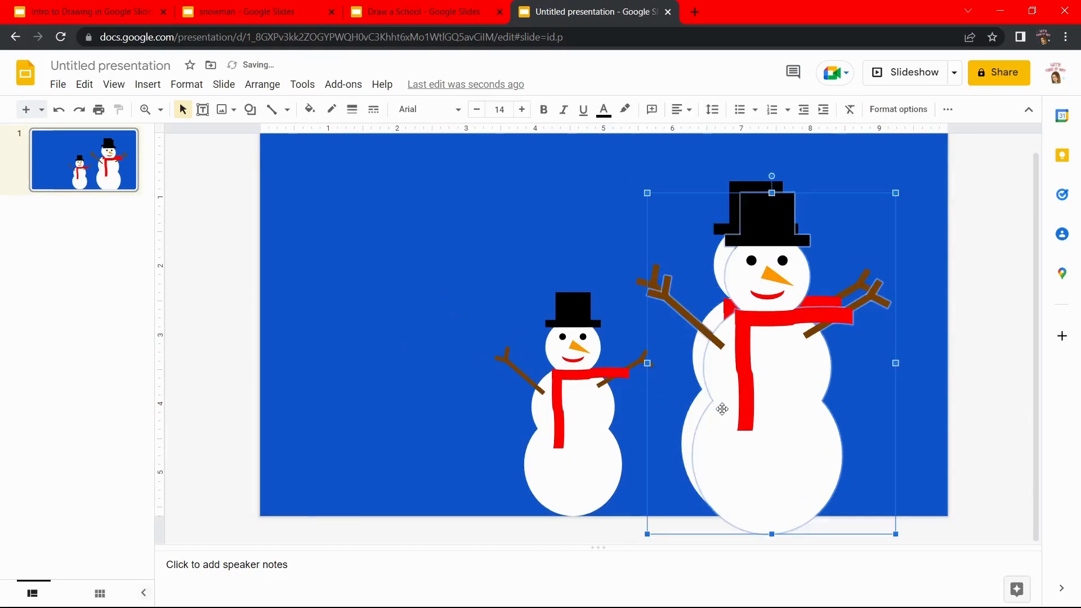
pyautogui.moveTo(738, 417); pyautogui.dragTo(382, 399)
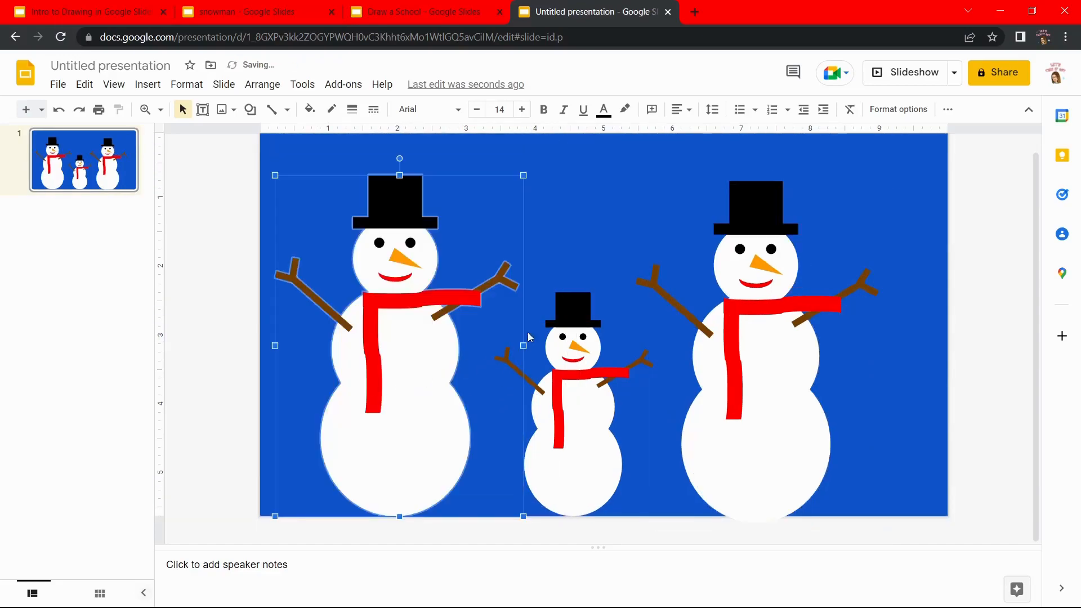
pyautogui.click(671, 268)
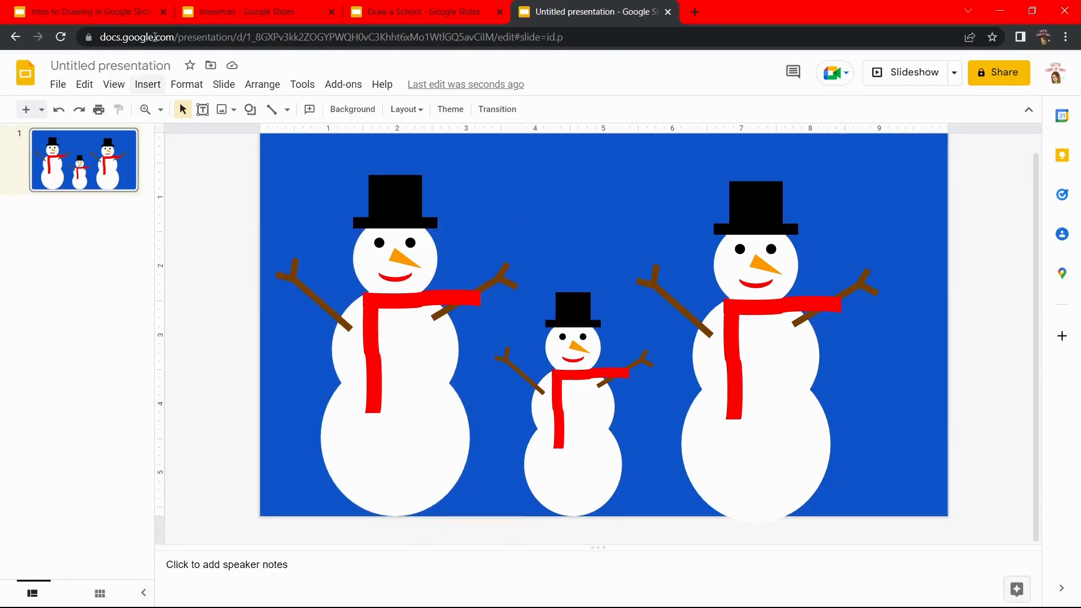
# Step: Rename the presentation as snowman
pyautogui.click(156, 64)
pyautogui.write('s')
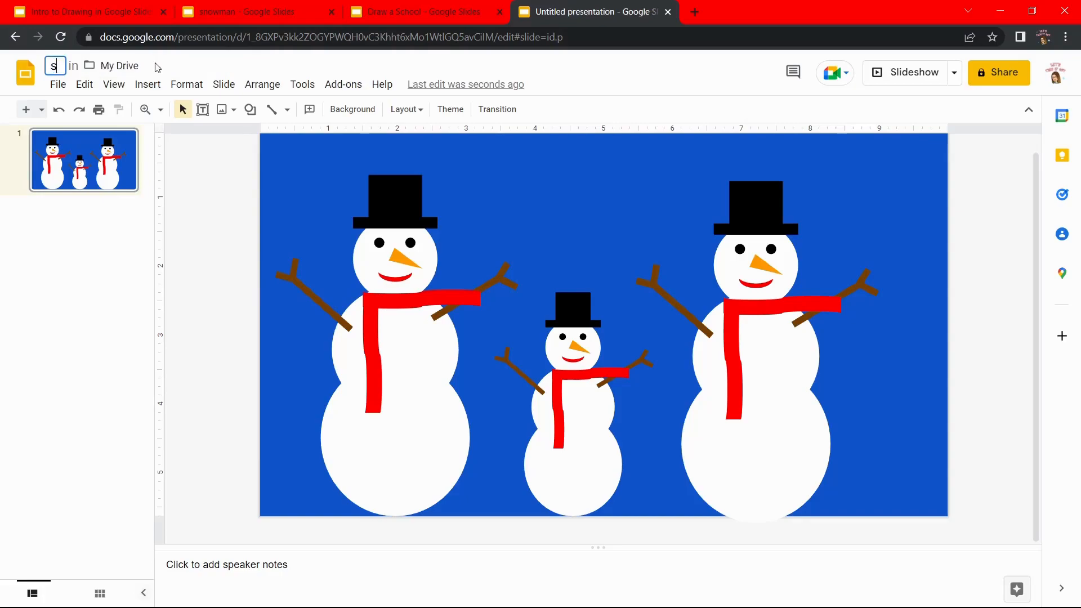
pyautogui.write('nowman')
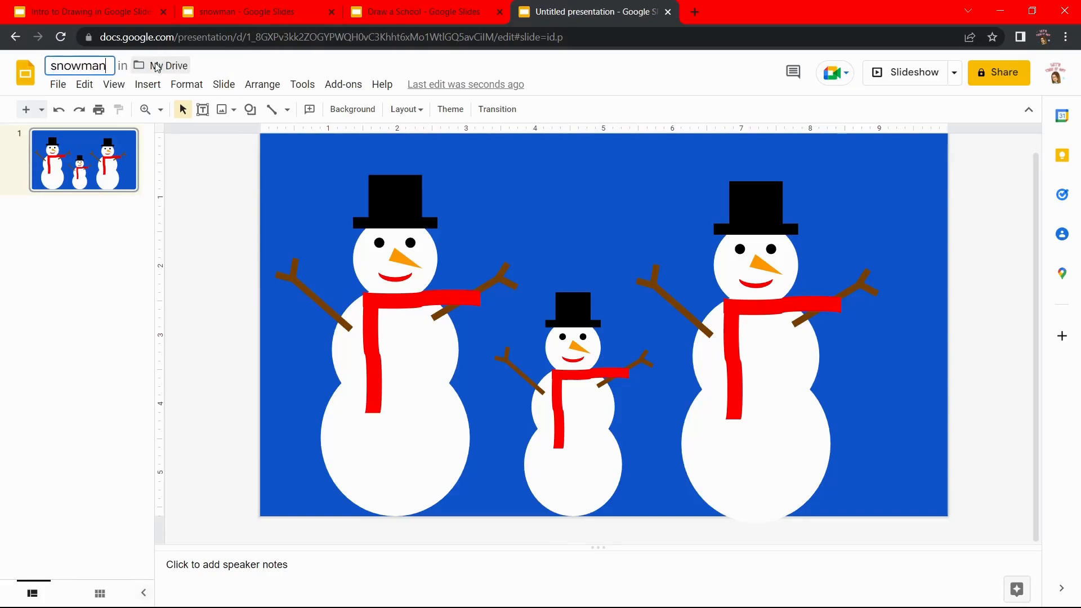
pyautogui.click(207, 308)
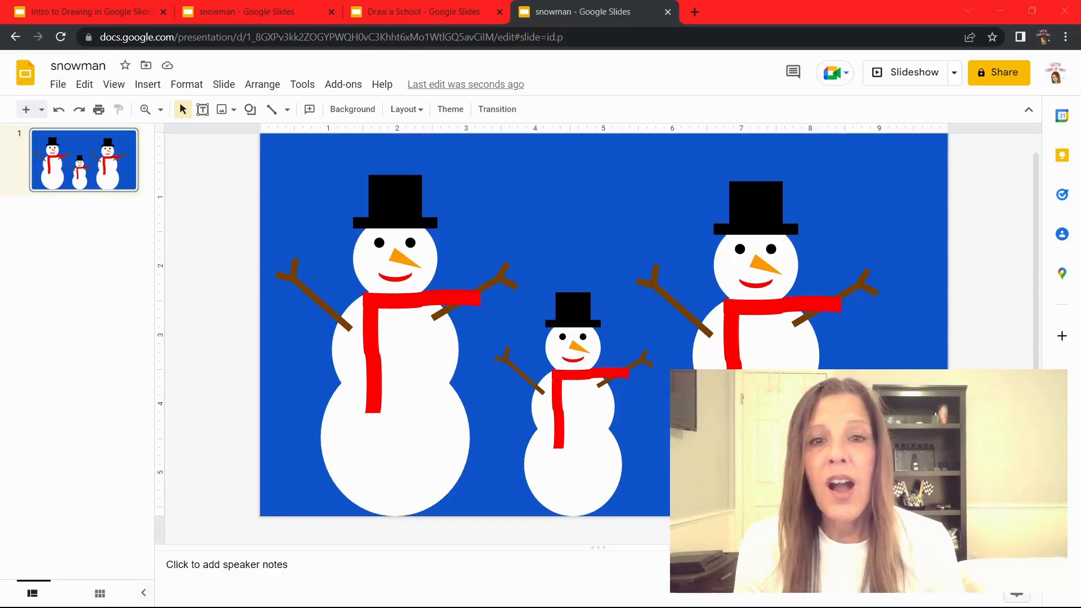